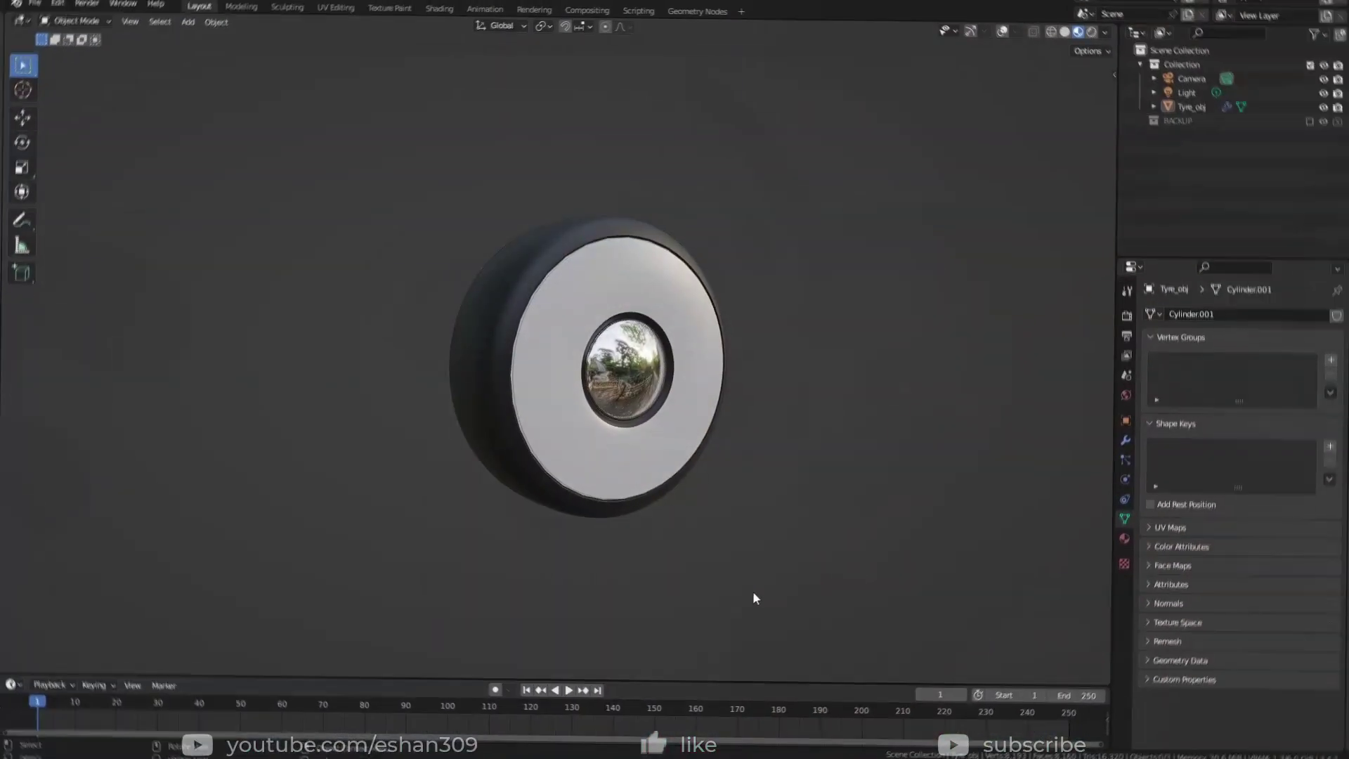
# Select the tyre and, in Edit Mode, select a face loop around its tread
pyautogui.moveTo(743, 508); pyautogui.dragTo(504, 519, button='middle')
pyautogui.click(998, 28)
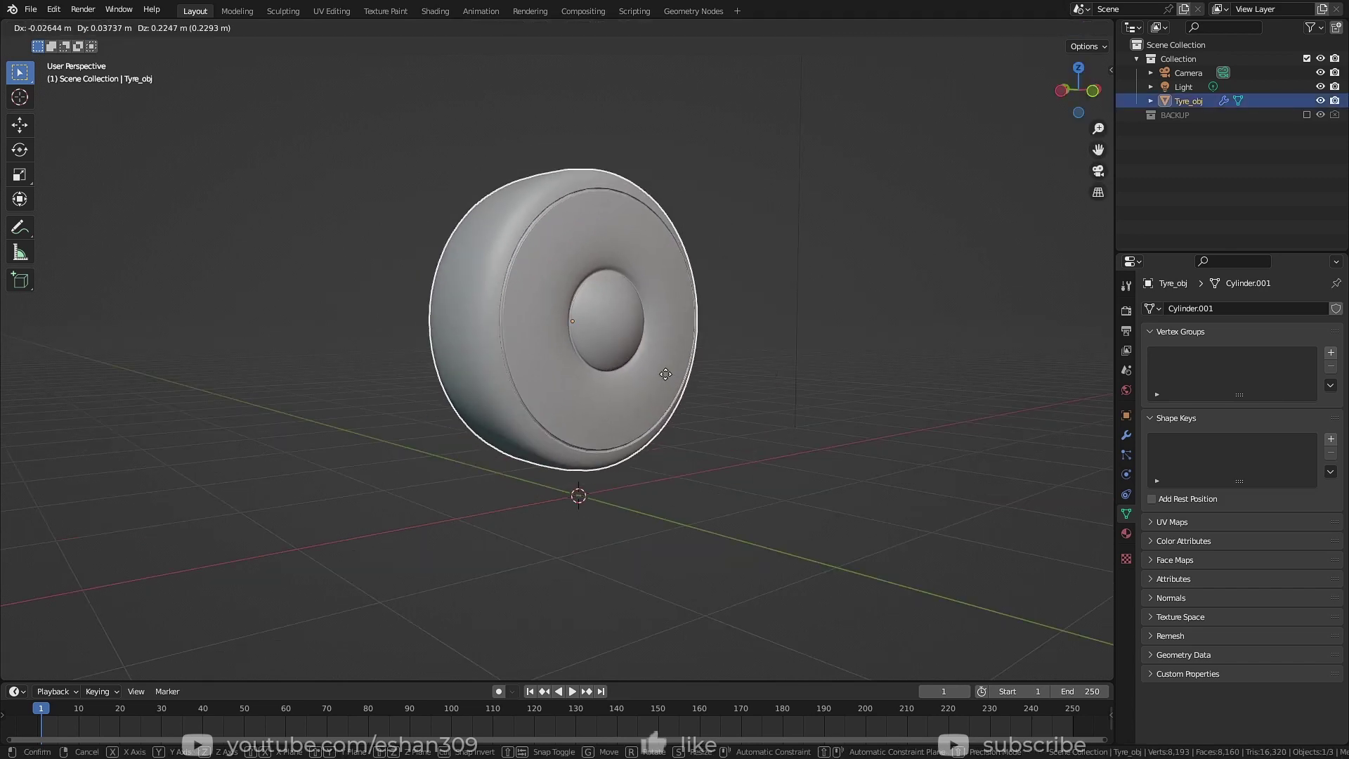
pyautogui.moveTo(618, 389)
pyautogui.mouseDown(button='middle')
pyautogui.moveTo(663, 393)
pyautogui.moveTo(866, 475)
pyautogui.moveTo(665, 475)
pyautogui.moveTo(1009, 487)
pyautogui.moveTo(687, 483)
pyautogui.moveTo(715, 380)
pyautogui.moveTo(739, 396)
pyautogui.mouseUp(button='middle')
pyautogui.press('Tab')
pyautogui.hotkey('alt', 'a')
pyautogui.click(517, 267)
pyautogui.keyDown('alt'); pyautogui.click(514, 261); pyautogui.keyUp('alt')
# Snap the 3D cursor to the selected tread faces and return to Object Mode
pyautogui.hotkey('shift', 's')
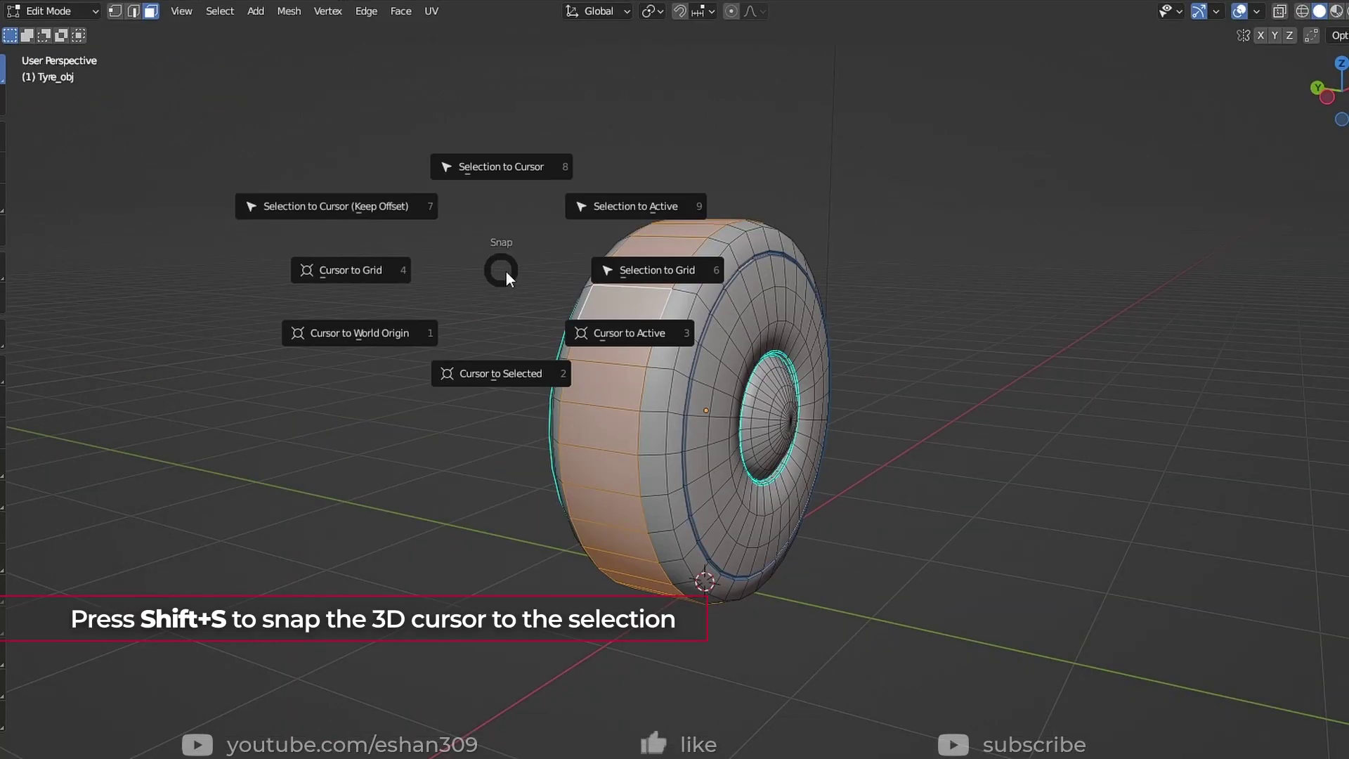
pyautogui.click(492, 373)
pyautogui.moveTo(882, 467); pyautogui.dragTo(843, 456, button='middle')
pyautogui.press('Tab')
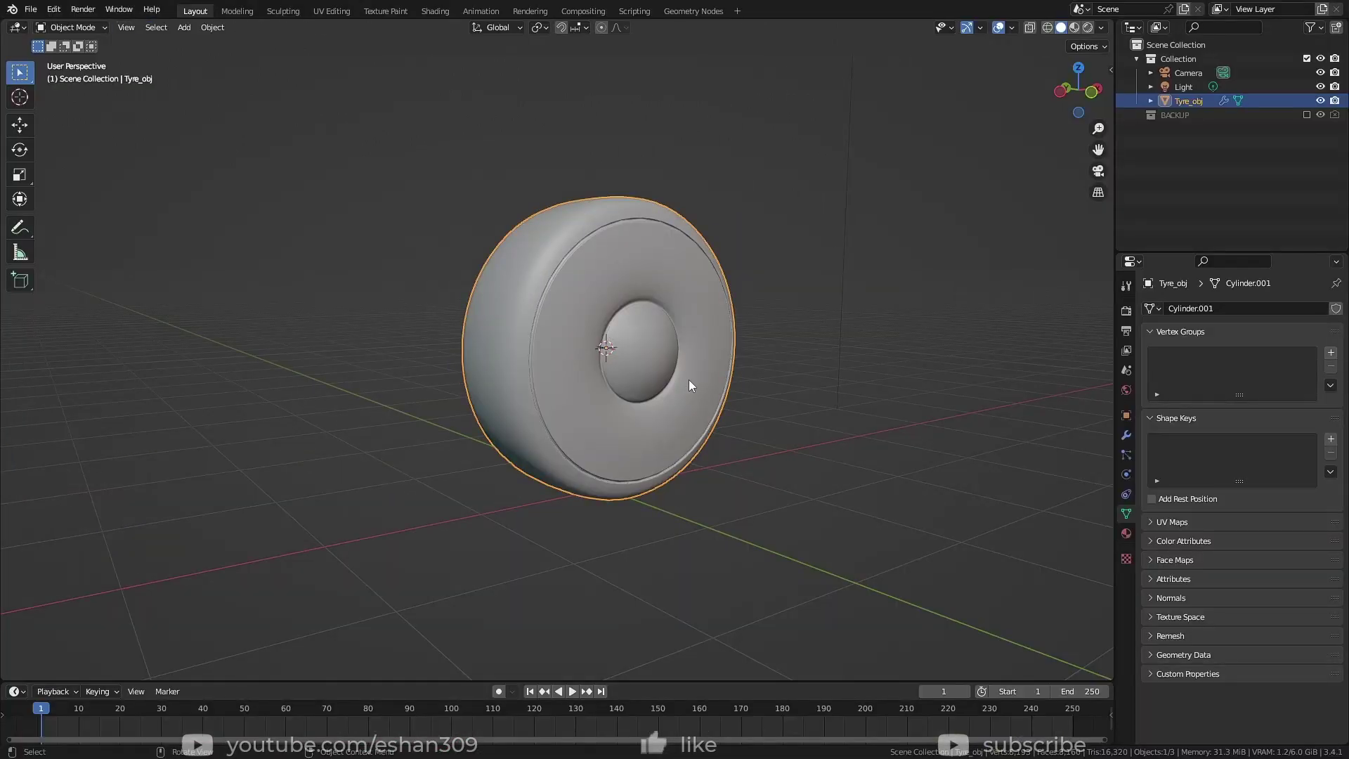
# Add a Lattice at the tyre's centre and scale it up
pyautogui.hotkey('shift', 'a')
pyautogui.moveTo(620, 359)
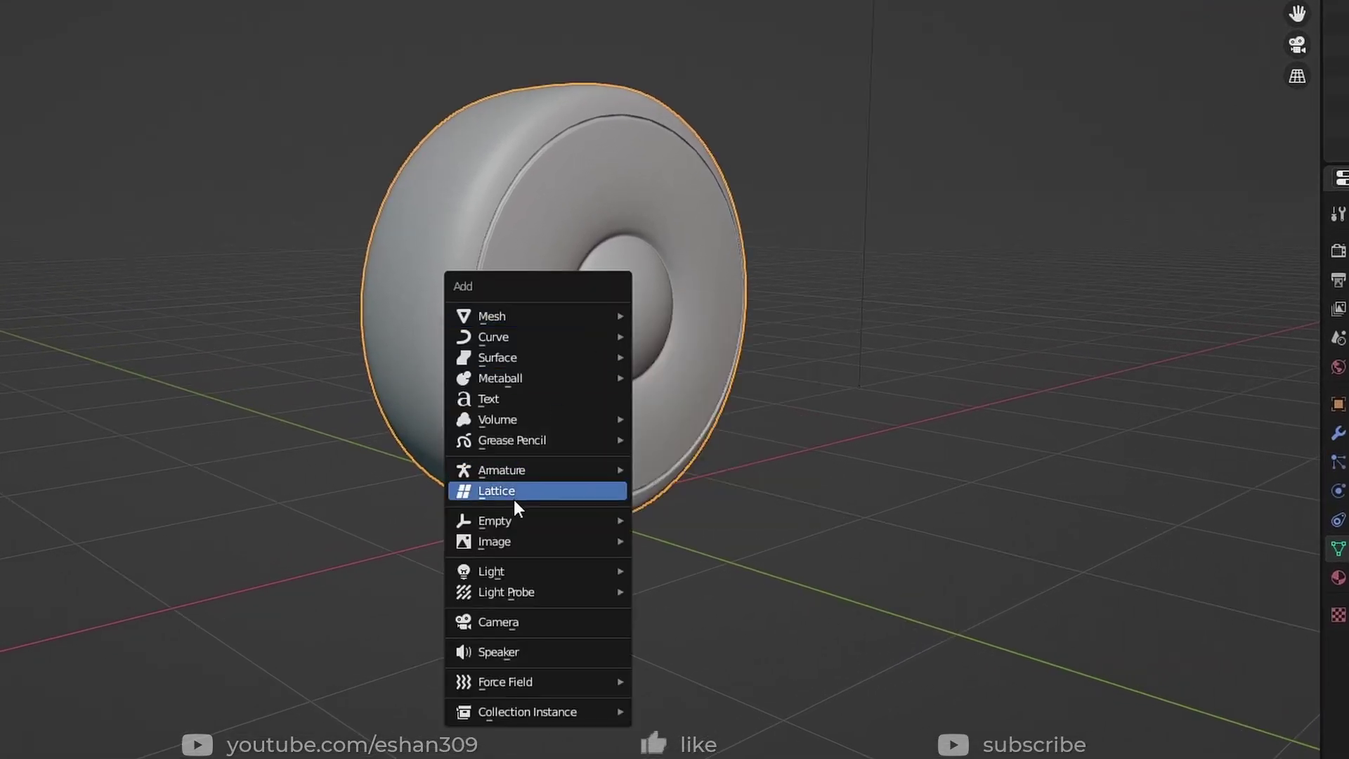
pyautogui.click(514, 496)
pyautogui.press('s')
pyautogui.click(942, 481)
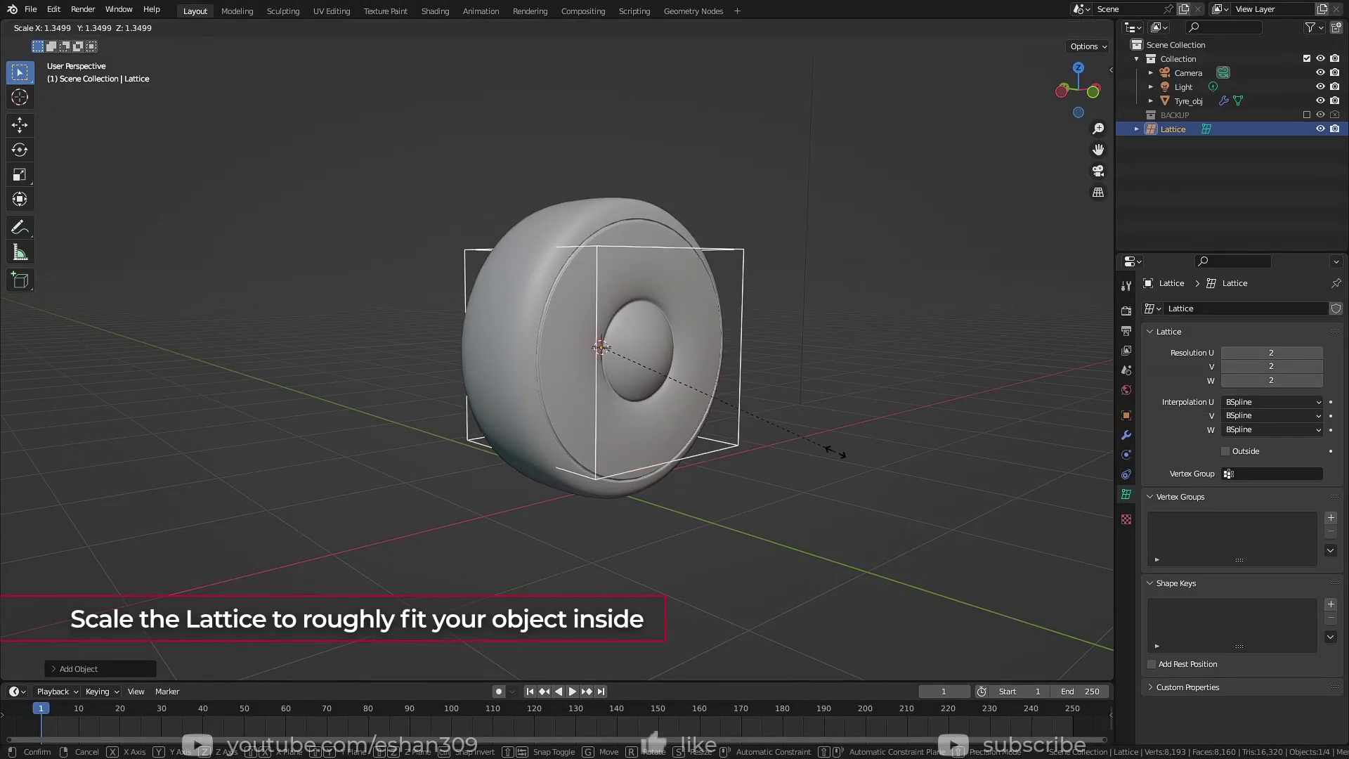
# From the side view, rescale the lattice until it encloses the whole tyre
pyautogui.press('ctrl+KP_3')
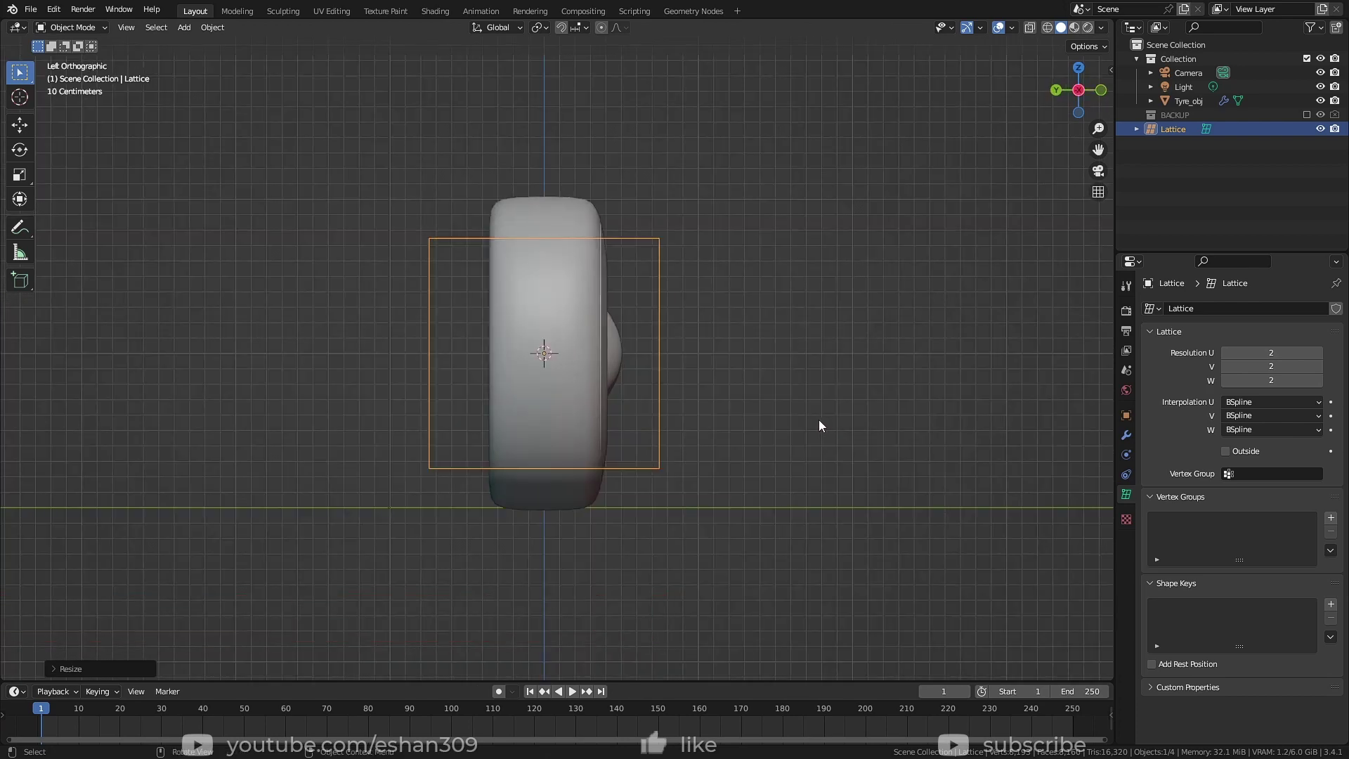
pyautogui.press('s')
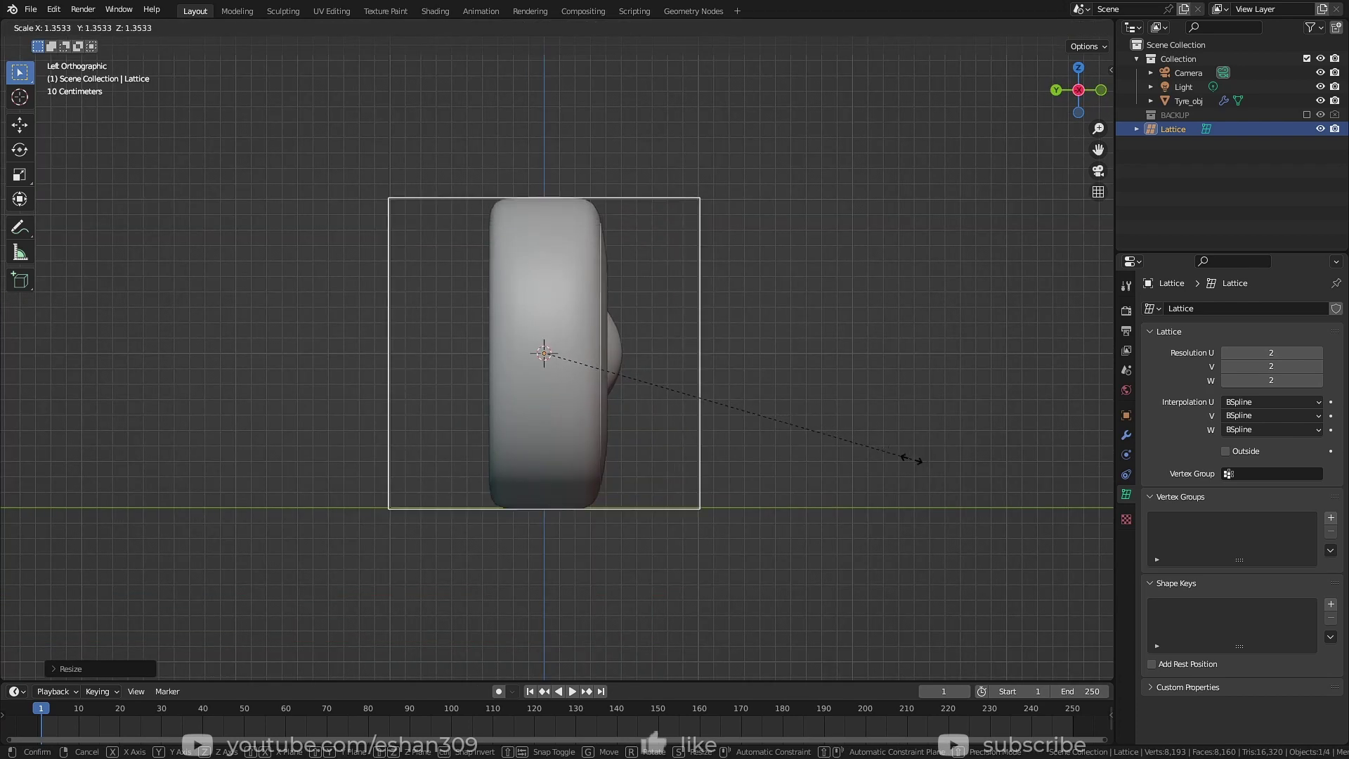
pyautogui.click(899, 461)
pyautogui.moveTo(898, 466); pyautogui.dragTo(768, 461, button='middle')
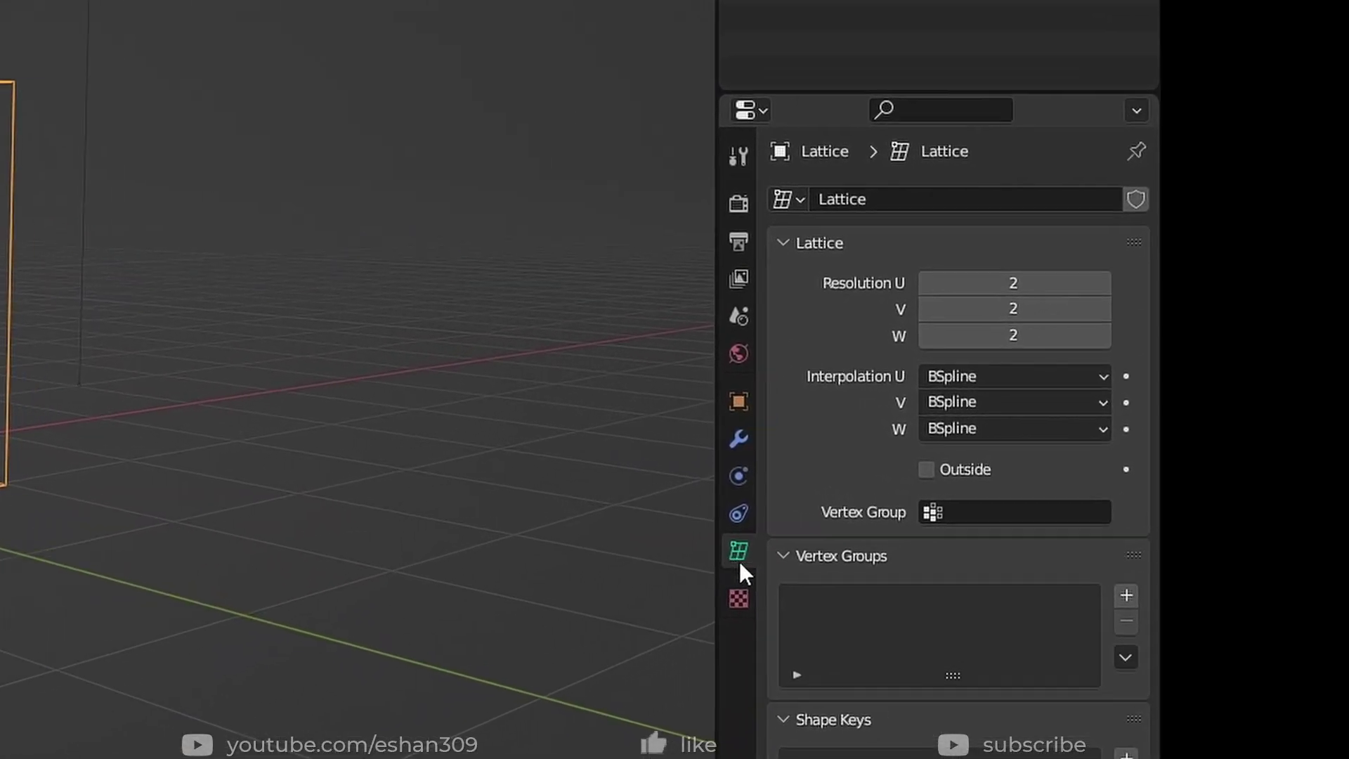
# Set the lattice's Resolution U and W to 6, giving a 6 × 2 × 6 grid
pyautogui.click(972, 271)
pyautogui.write('6')
pyautogui.press('Return')
pyautogui.click(986, 336)
pyautogui.write('6')
pyautogui.press('Return')
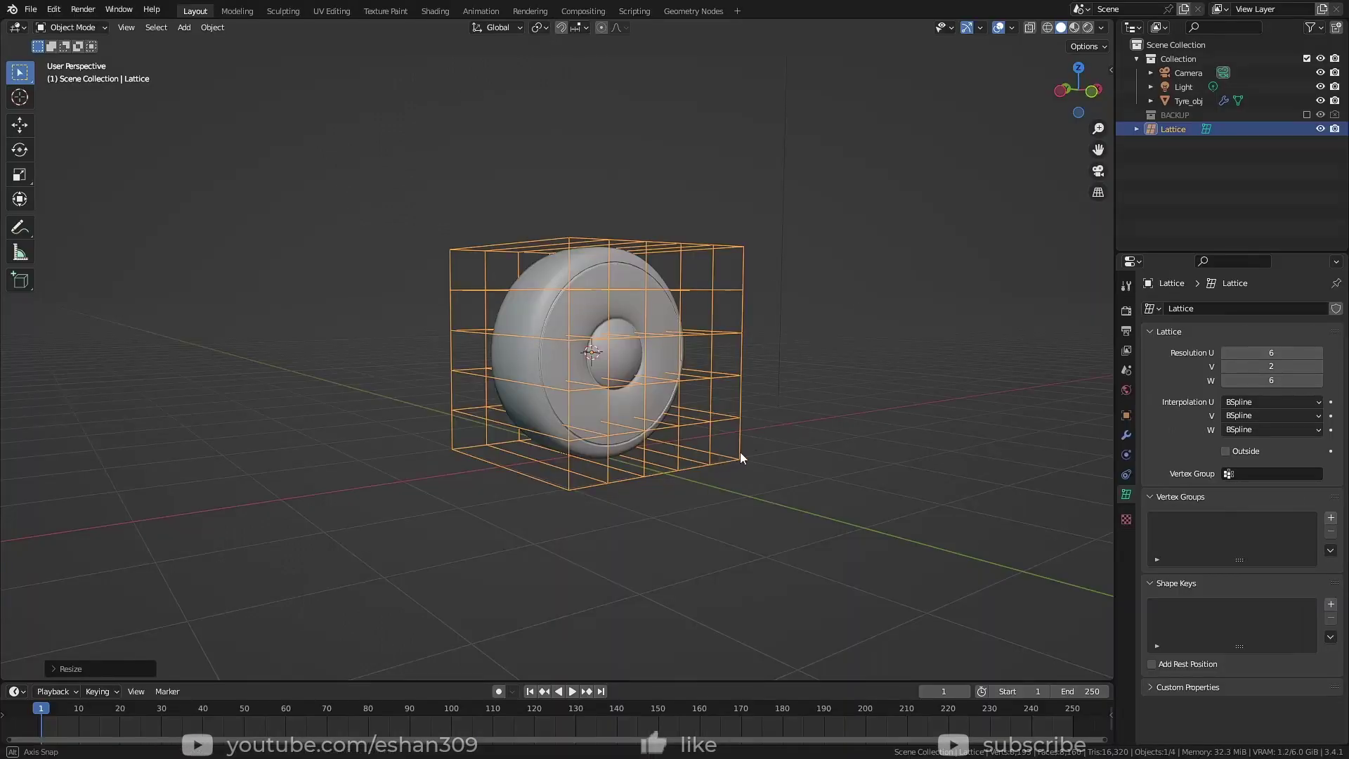
pyautogui.moveTo(740, 452); pyautogui.dragTo(771, 455, button='middle')
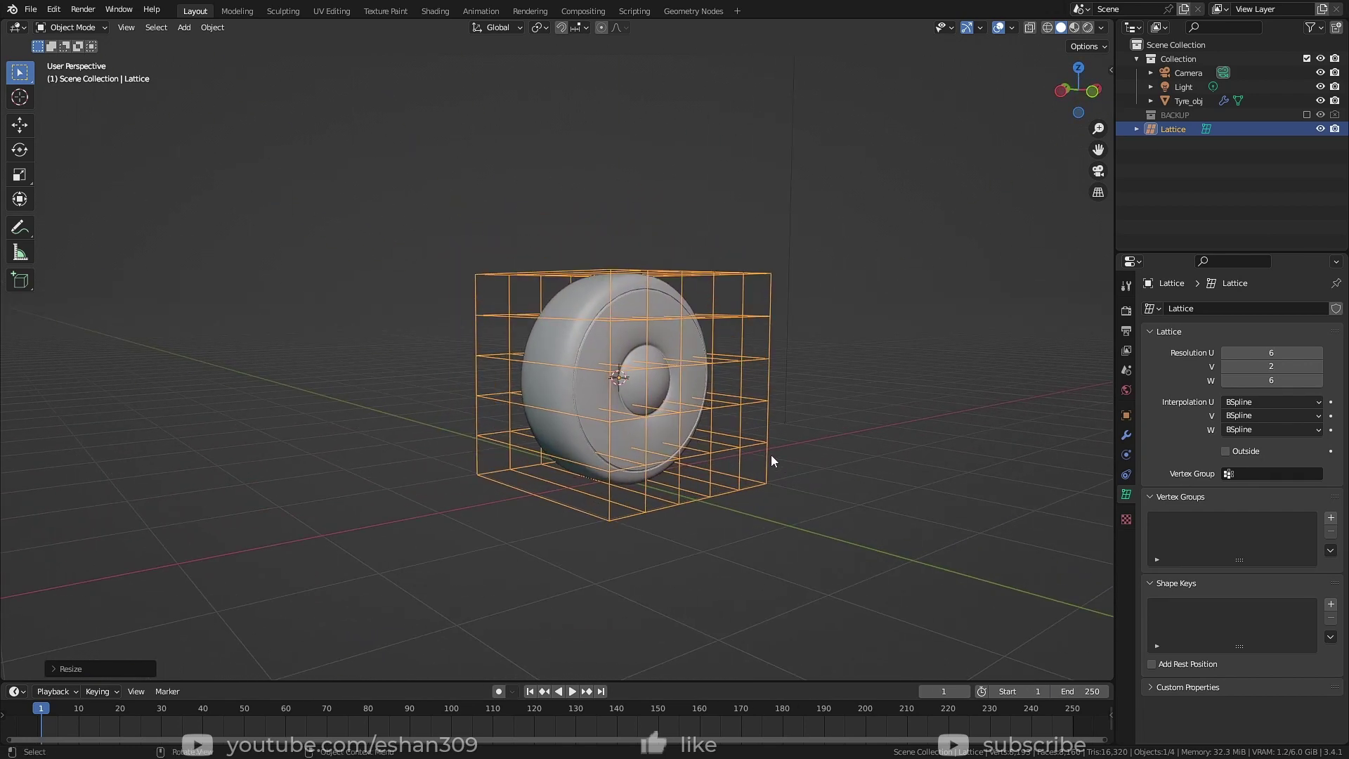
# Add a Lattice deform modifier to Tyre_obj
pyautogui.click(559, 348)
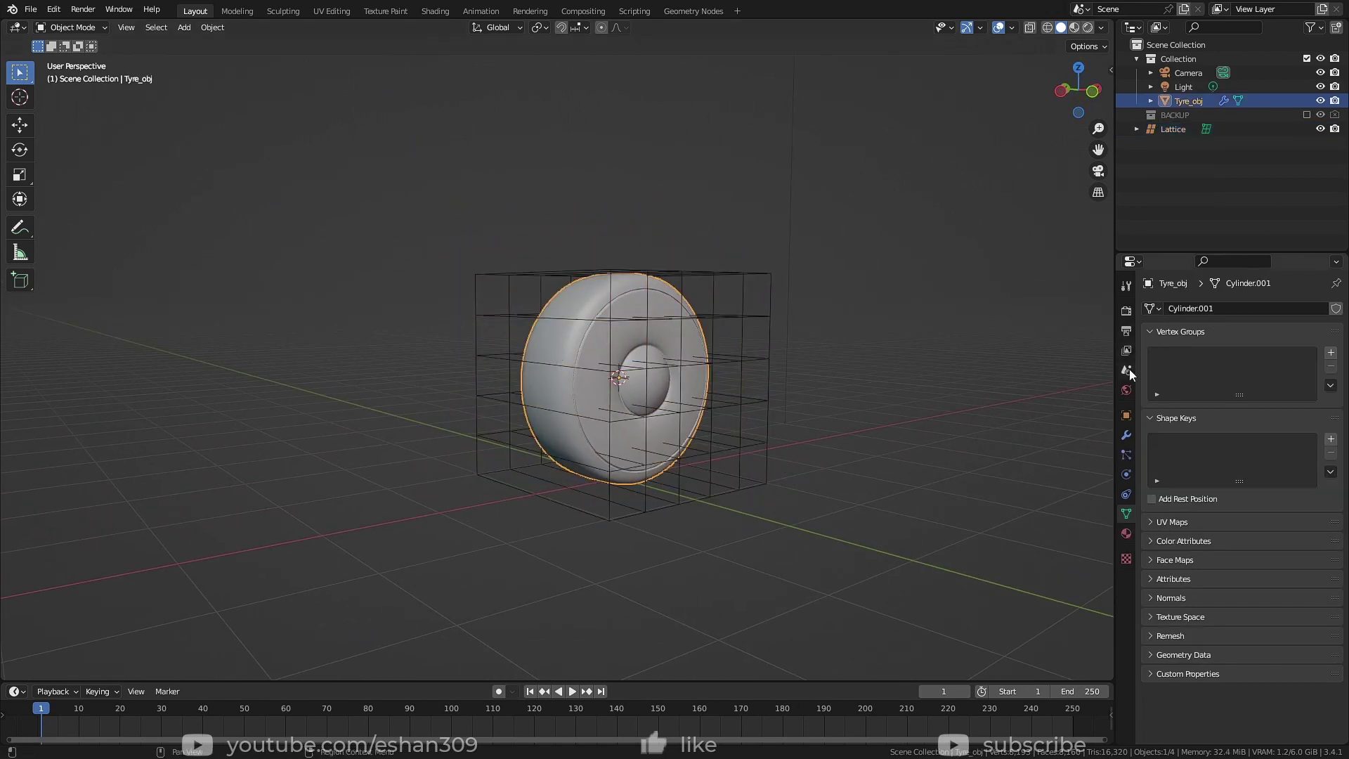
pyautogui.click(1126, 436)
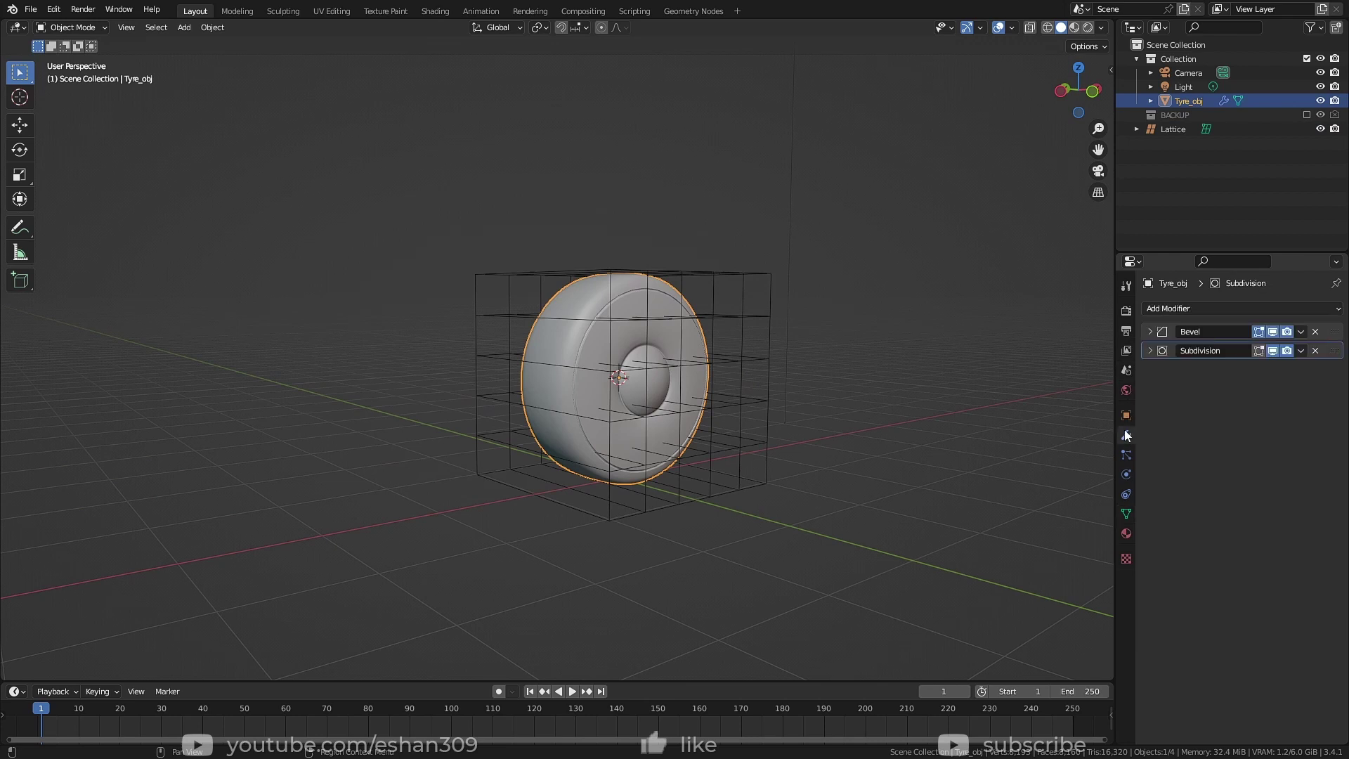
pyautogui.click(1224, 307)
pyautogui.click(1186, 440)
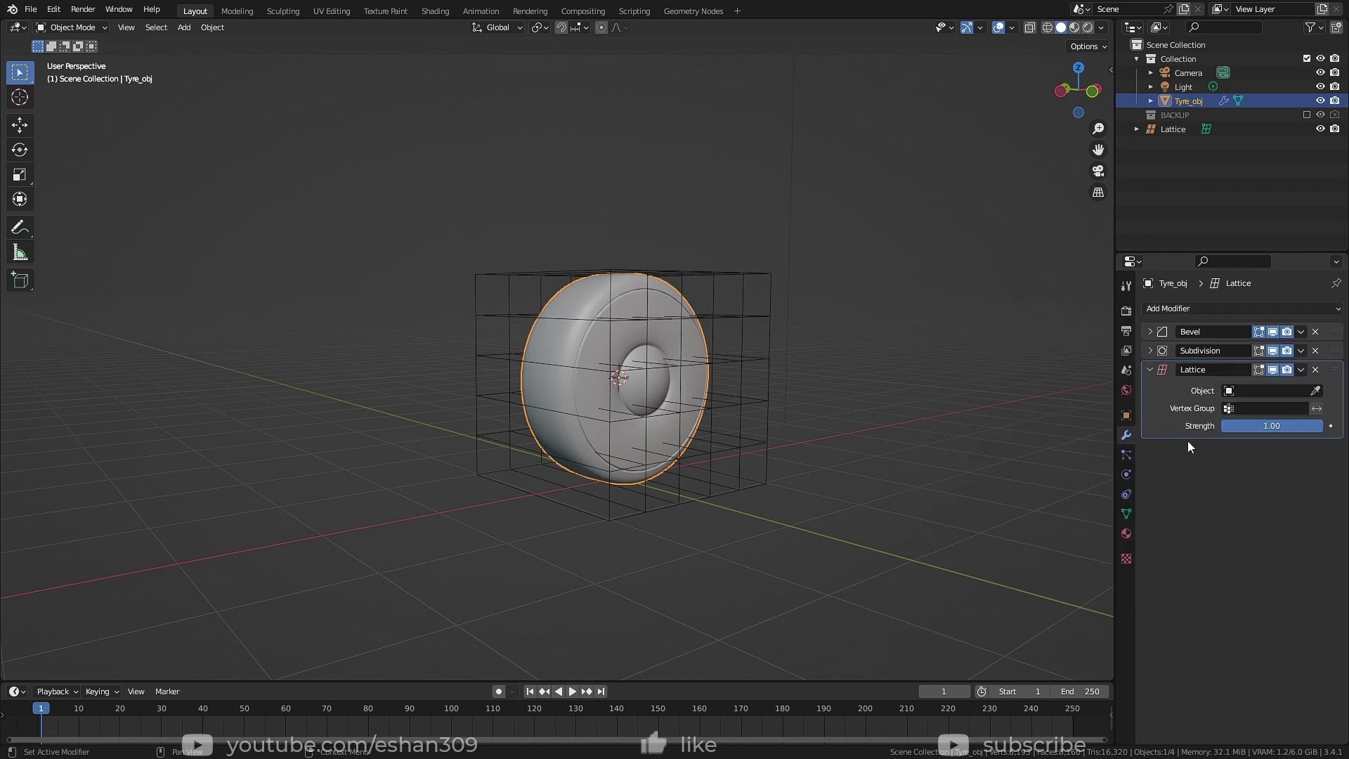
# Set the Lattice modifier's Object to the Lattice using the eyedropper
pyautogui.click(1315, 391)
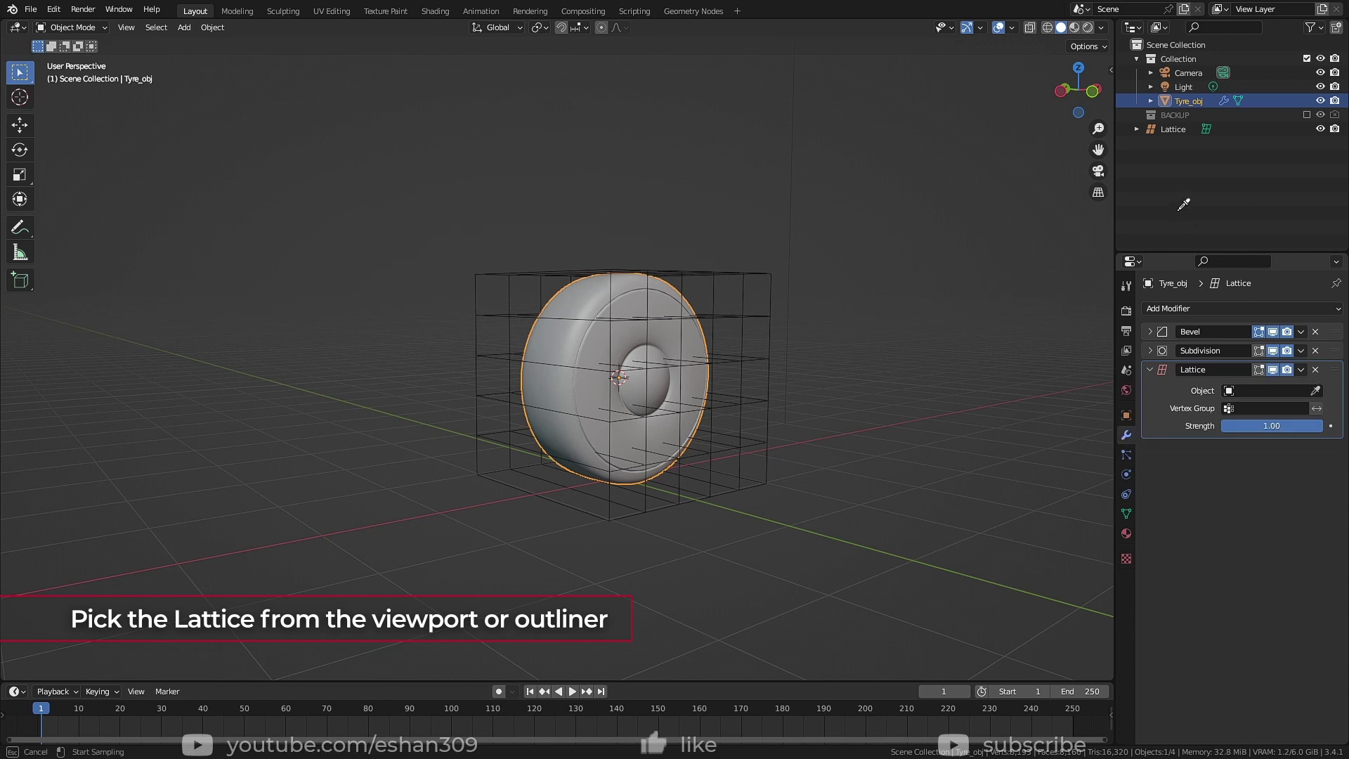
pyautogui.click(1174, 129)
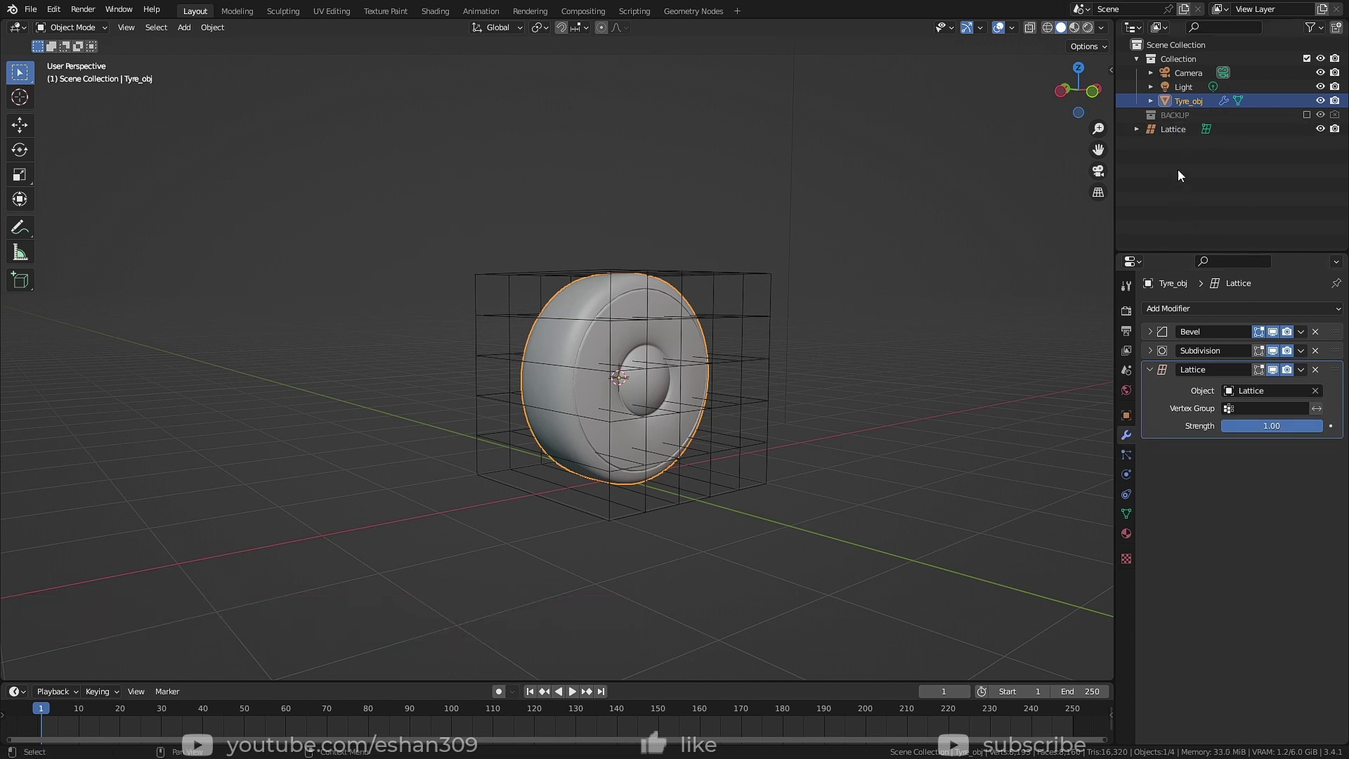
pyautogui.click(1315, 391)
pyautogui.click(1315, 390)
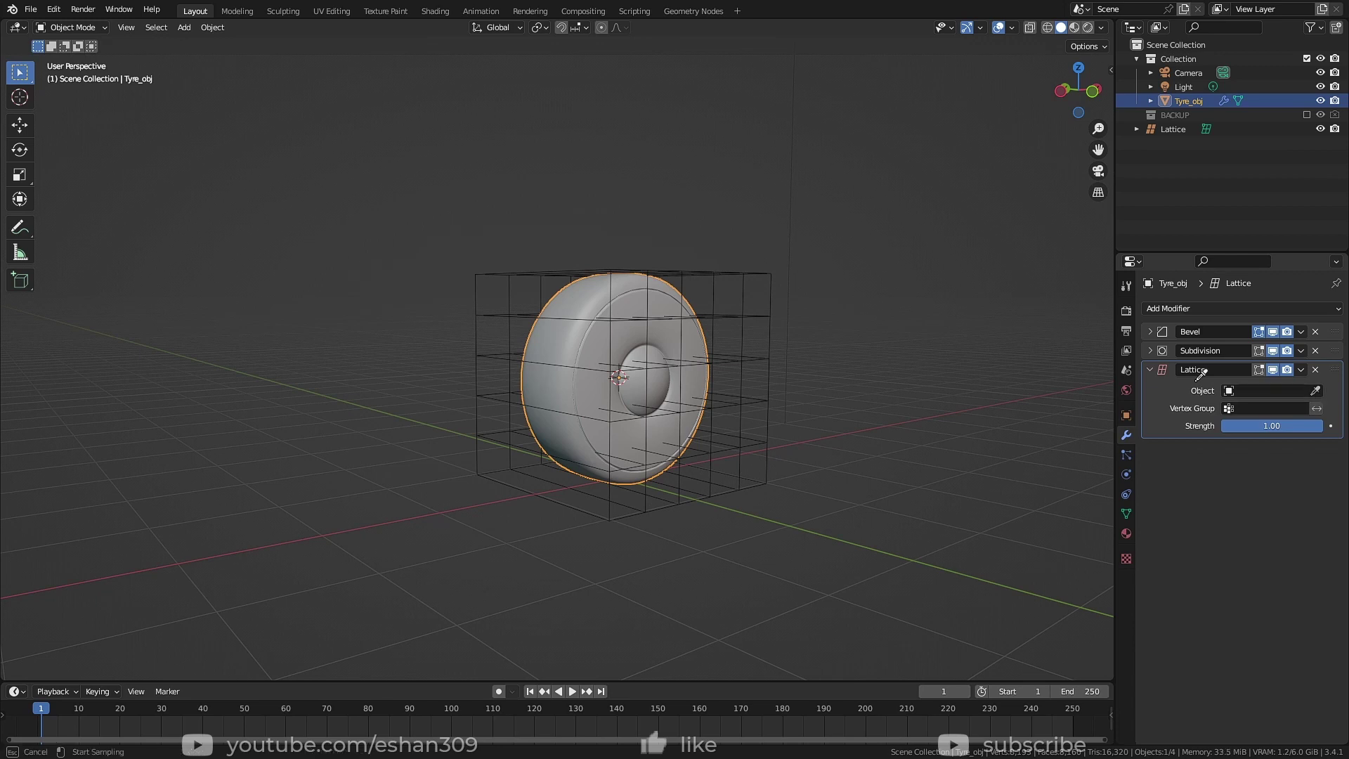
pyautogui.click(765, 268)
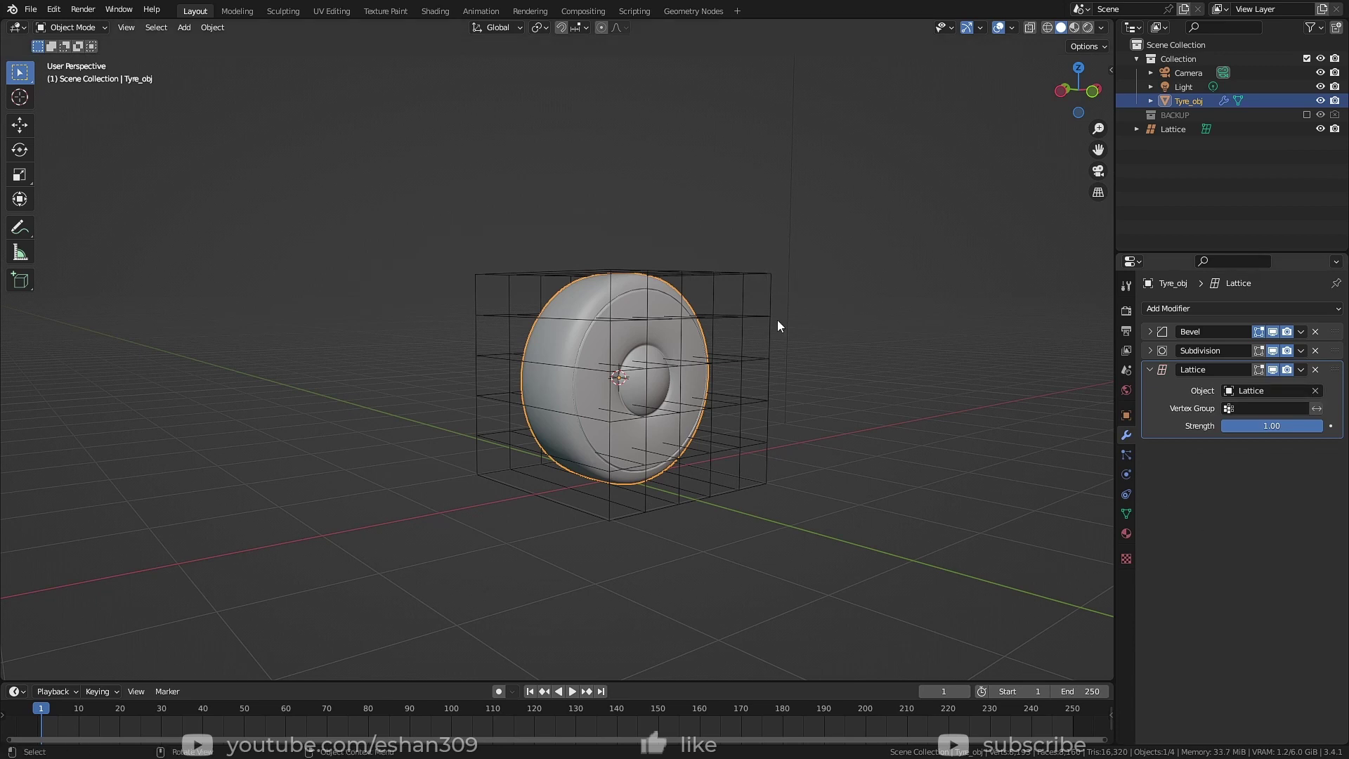
# Give the Lattice two shape keys, Basis and Key 1, in its Object Data tab
pyautogui.click(714, 277)
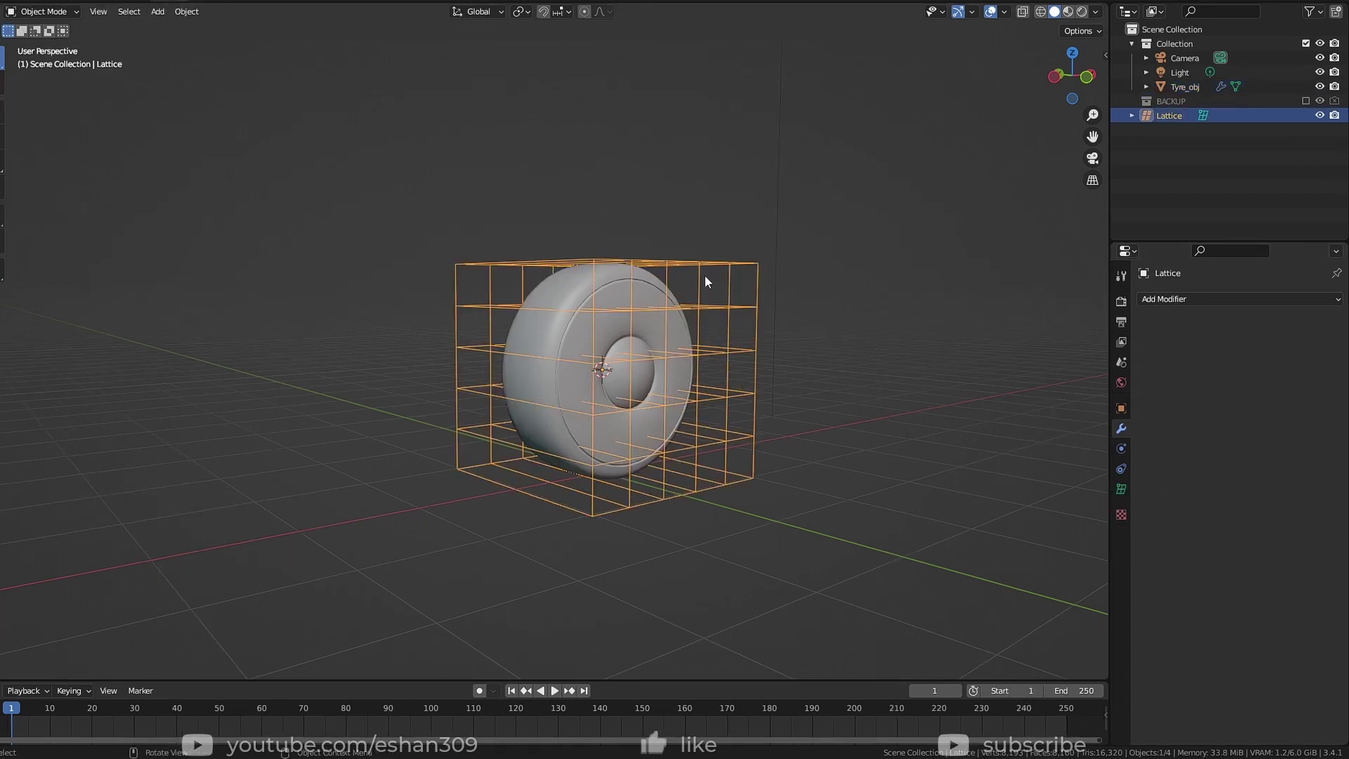
pyautogui.click(1042, 404)
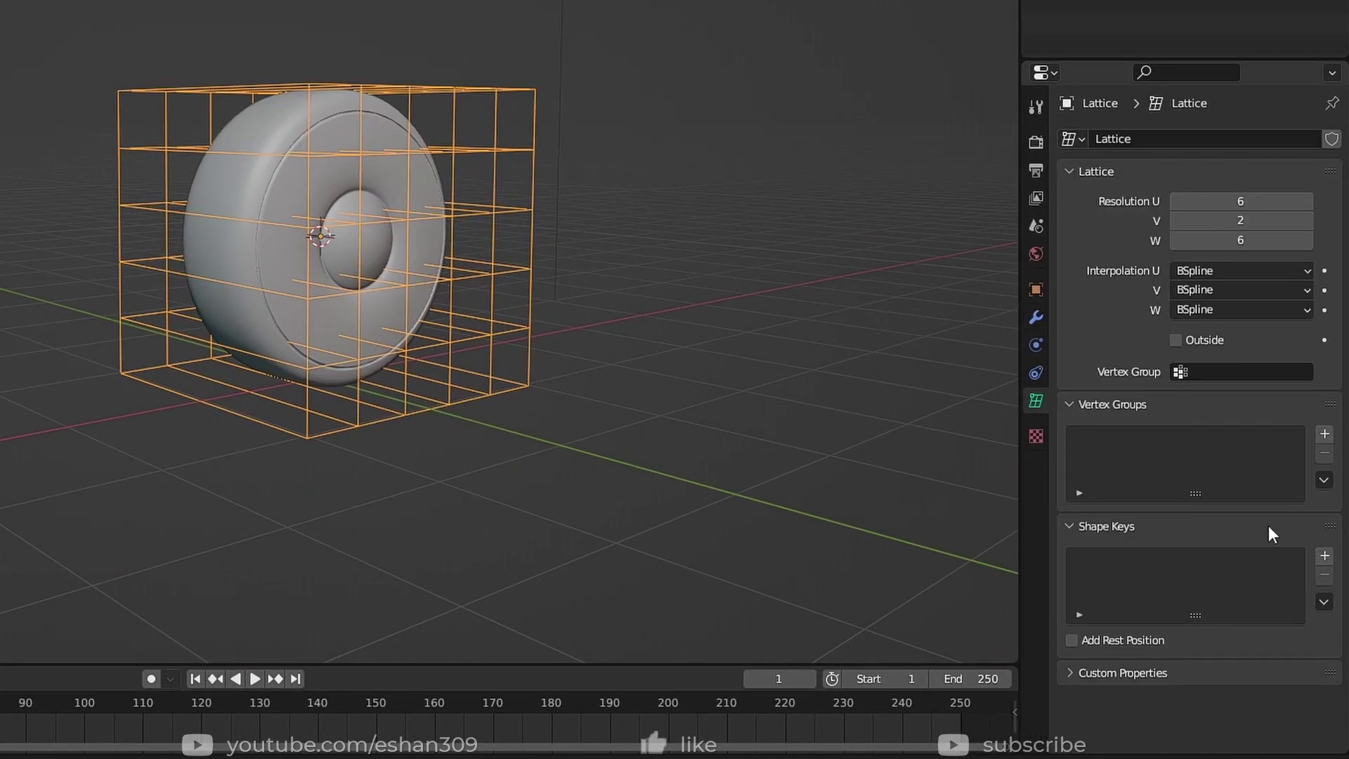
pyautogui.click(1324, 557)
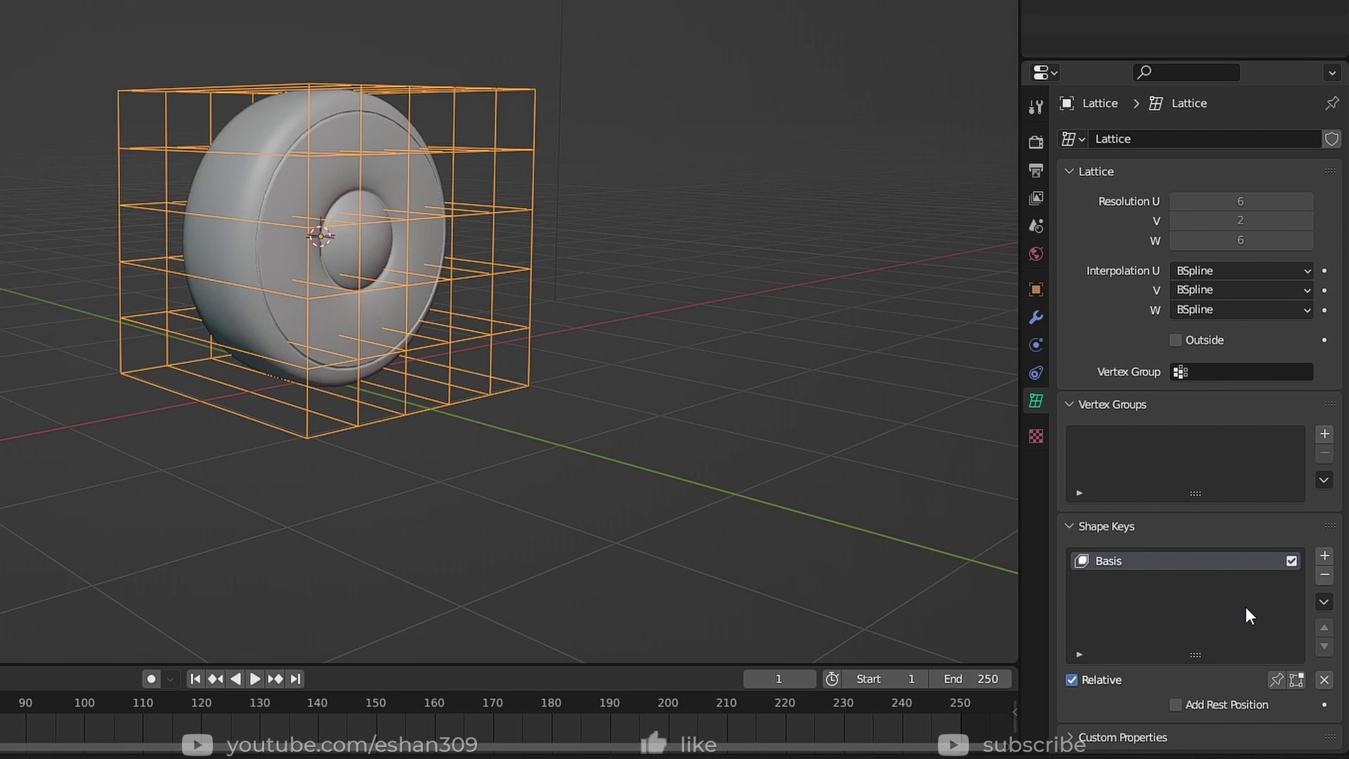
pyautogui.click(1324, 557)
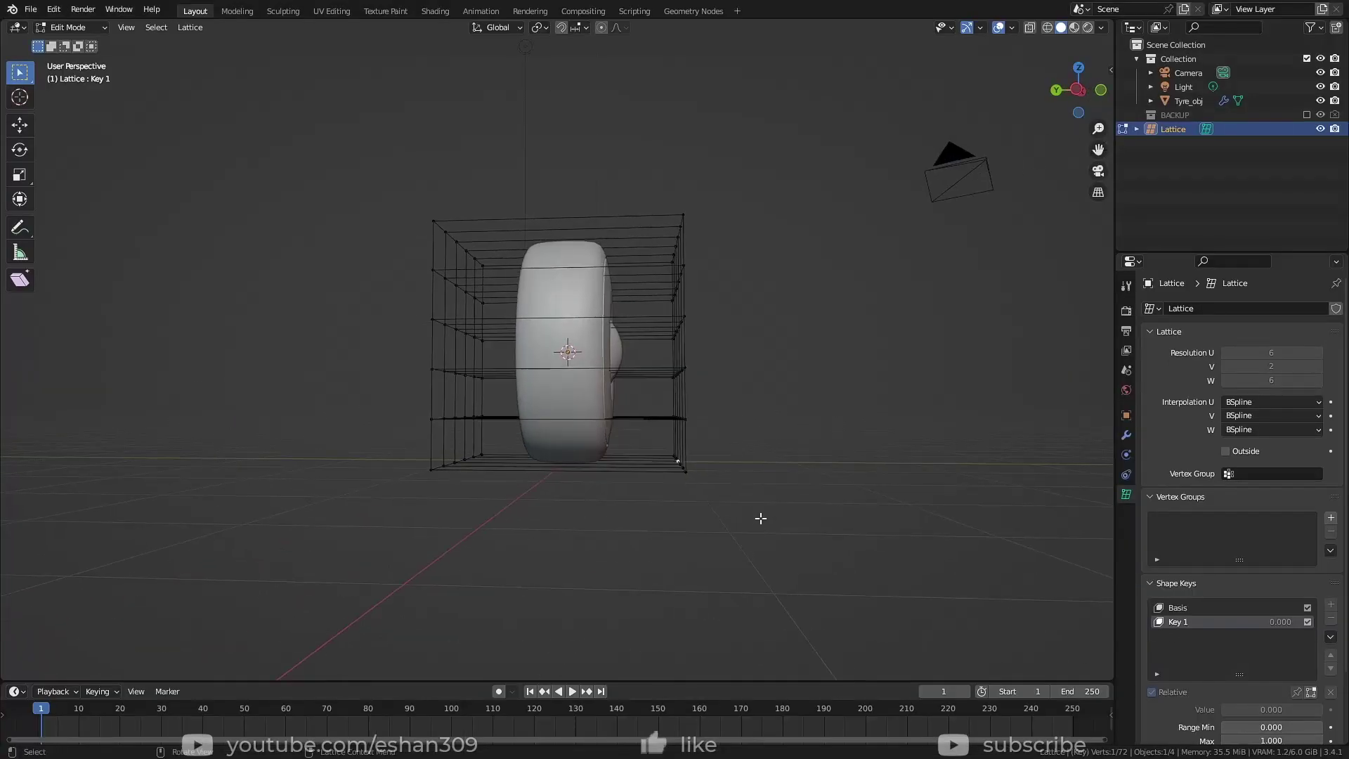
# Move the lattice's bottom row of points down and scale them outward
pyautogui.moveTo(801, 468); pyautogui.dragTo(436, 561)
pyautogui.press('g')
pyautogui.press('z')
pyautogui.click(783, 455)
pyautogui.press('KP_3')
pyautogui.press('s')
pyautogui.click(635, 457)
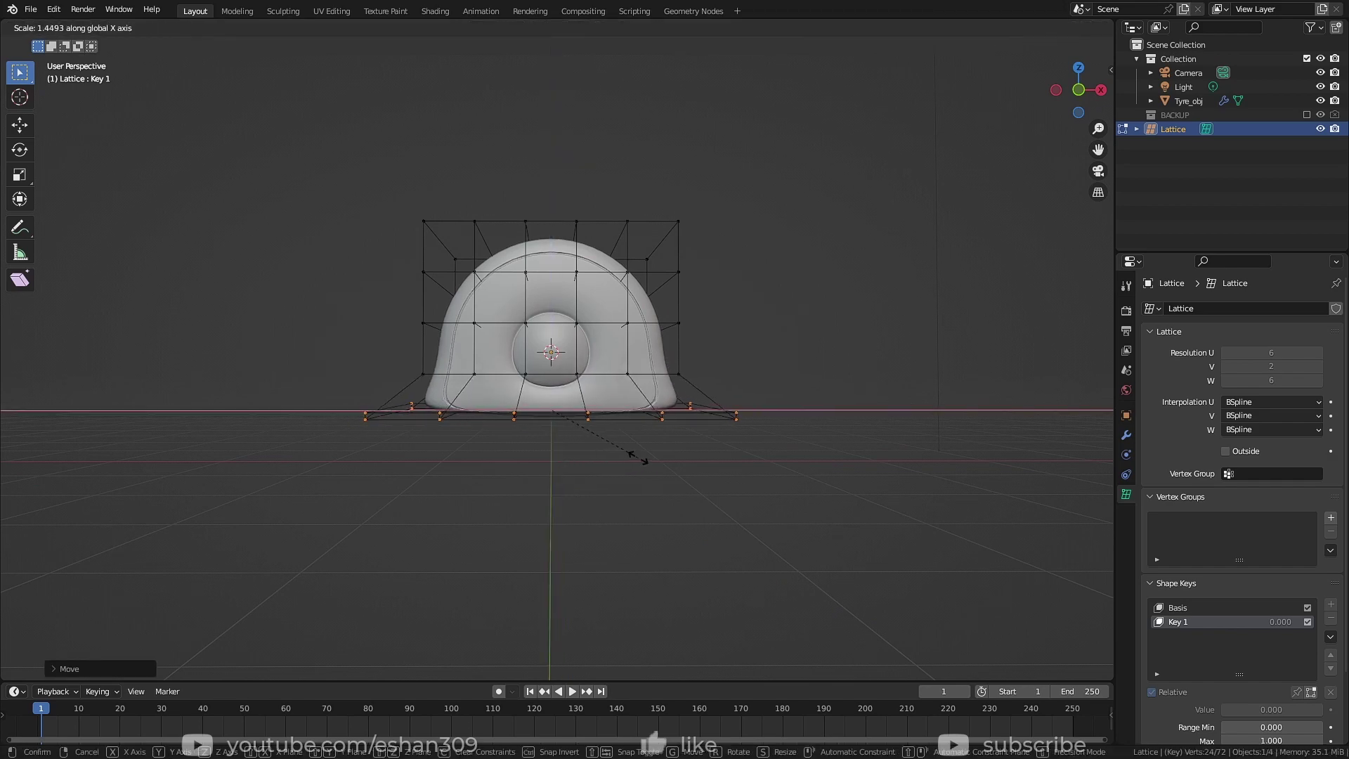
pyautogui.moveTo(635, 457); pyautogui.dragTo(746, 312, button='middle')
# Widen the bottom lattice points along Y and shift chosen bottom points along Y
pyautogui.press('s')
pyautogui.press('KP_3')
pyautogui.press('y')
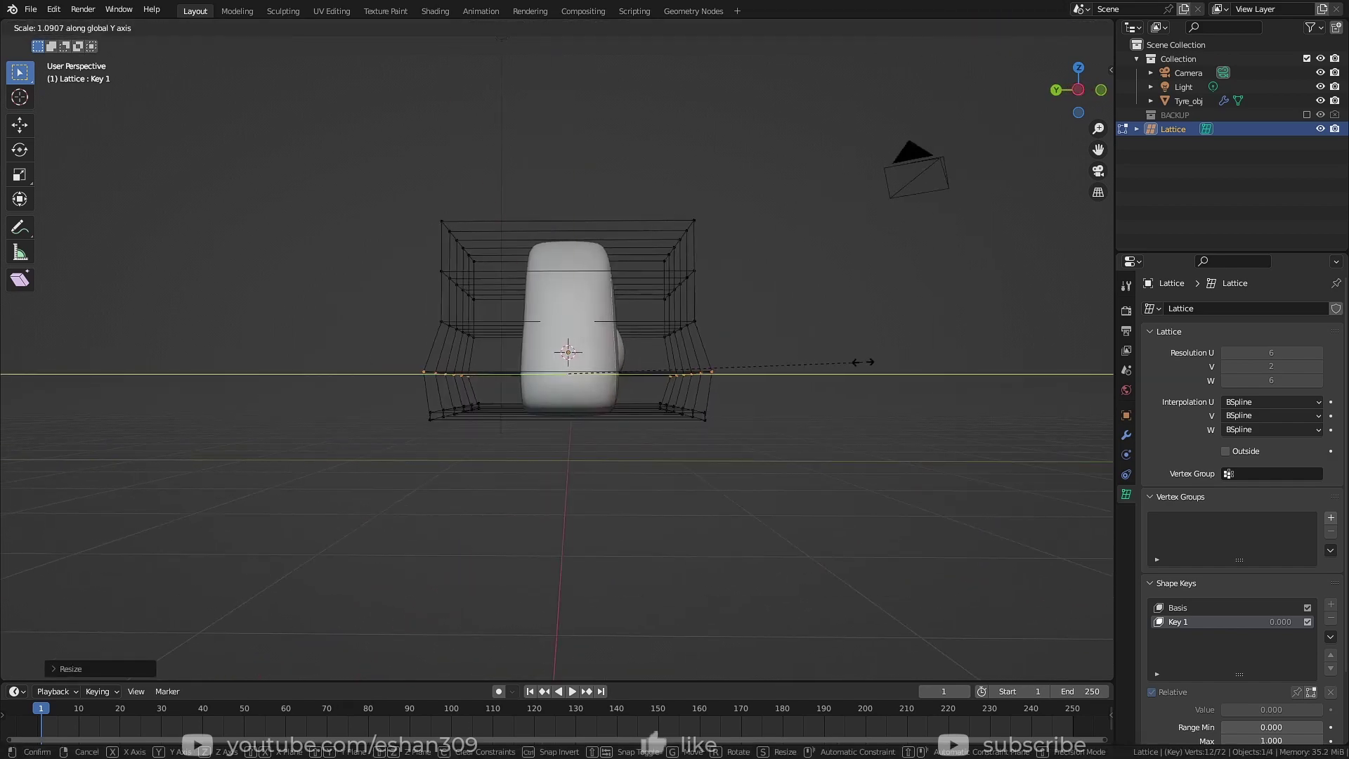
pyautogui.click(765, 446)
pyautogui.moveTo(765, 446); pyautogui.dragTo(623, 620, button='middle')
pyautogui.moveTo(616, 534); pyautogui.dragTo(597, 589)
pyautogui.press('g')
pyautogui.press('y')
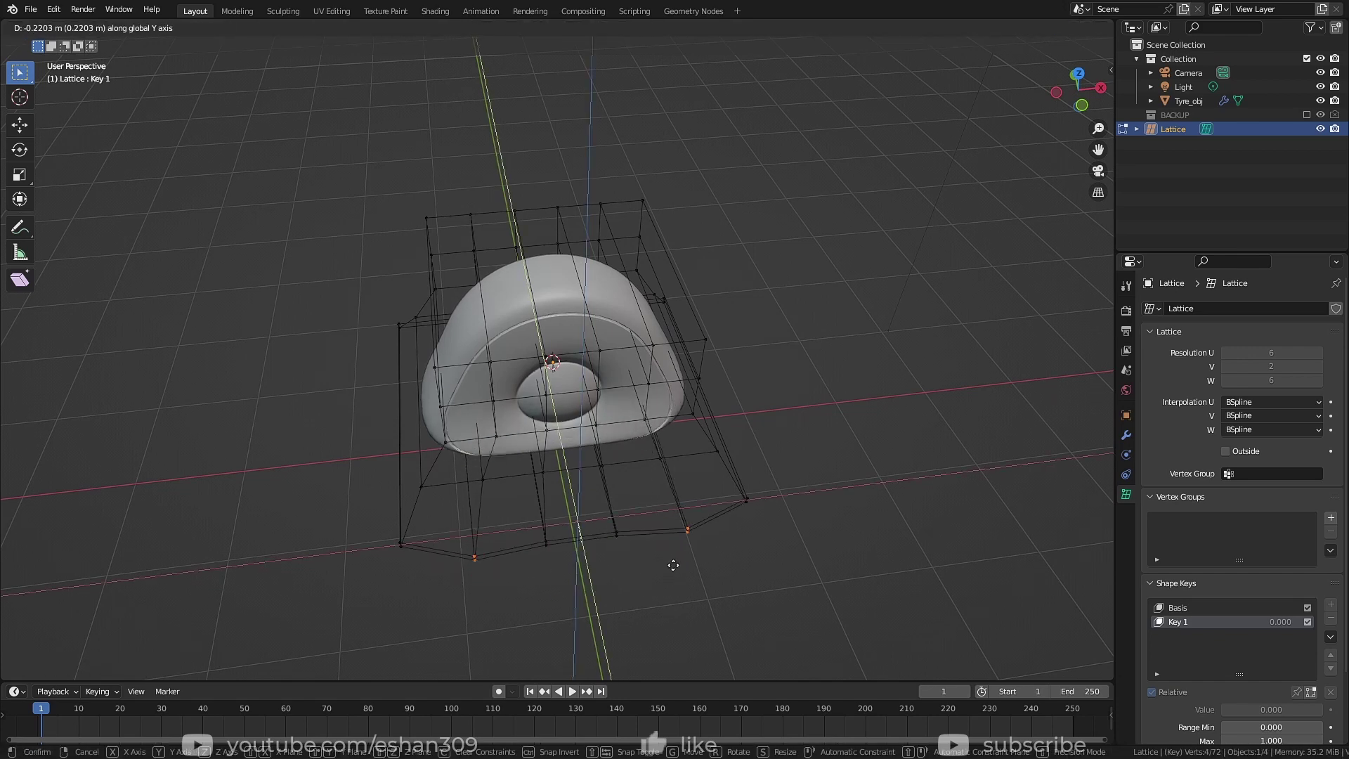
pyautogui.click(676, 553)
# Lower all the lattice points together along Z
pyautogui.moveTo(798, 482); pyautogui.dragTo(566, 452, button='middle')
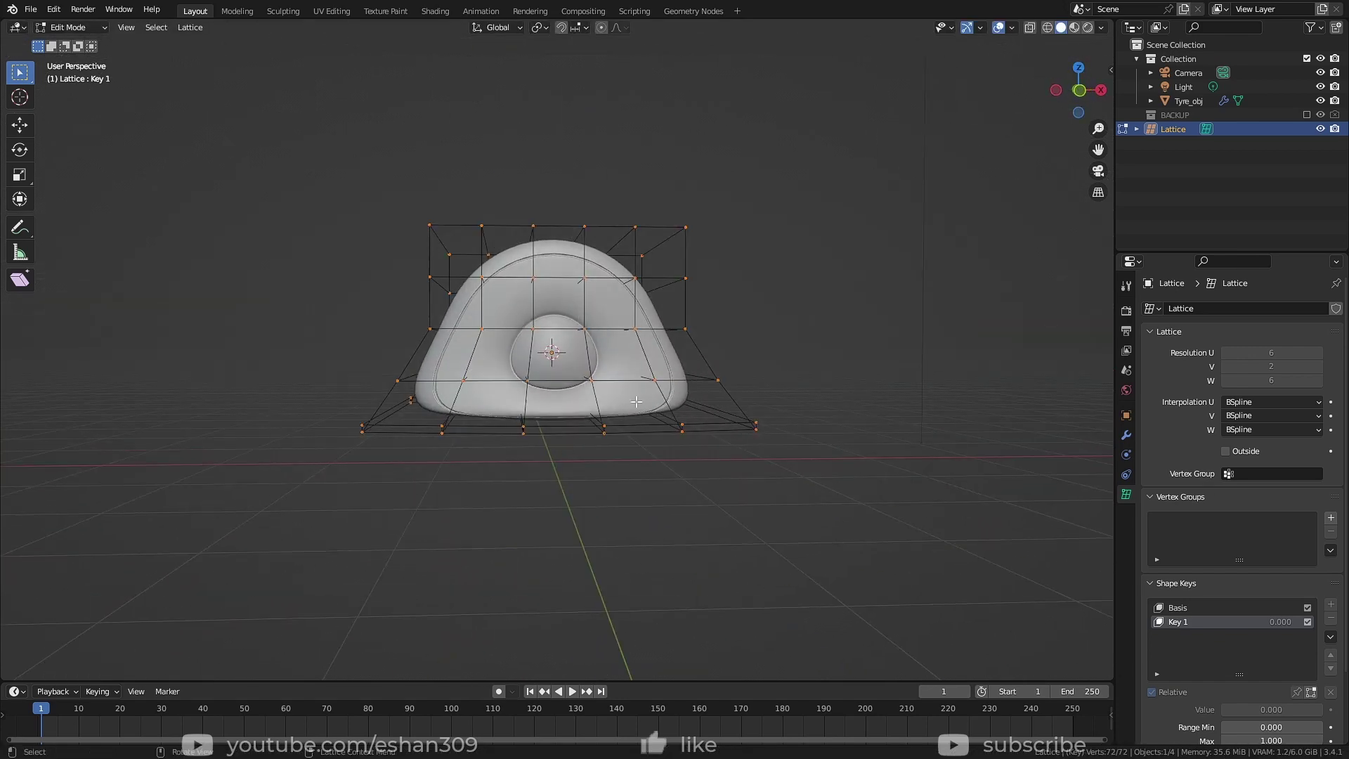
pyautogui.press('KP_3')
pyautogui.press('a')
pyautogui.press('g')
pyautogui.press('z')
pyautogui.click(610, 439)
# Drop the bottom-left corner lattice point lower along Z
pyautogui.click(427, 418)
pyautogui.press('g')
pyautogui.press('z')
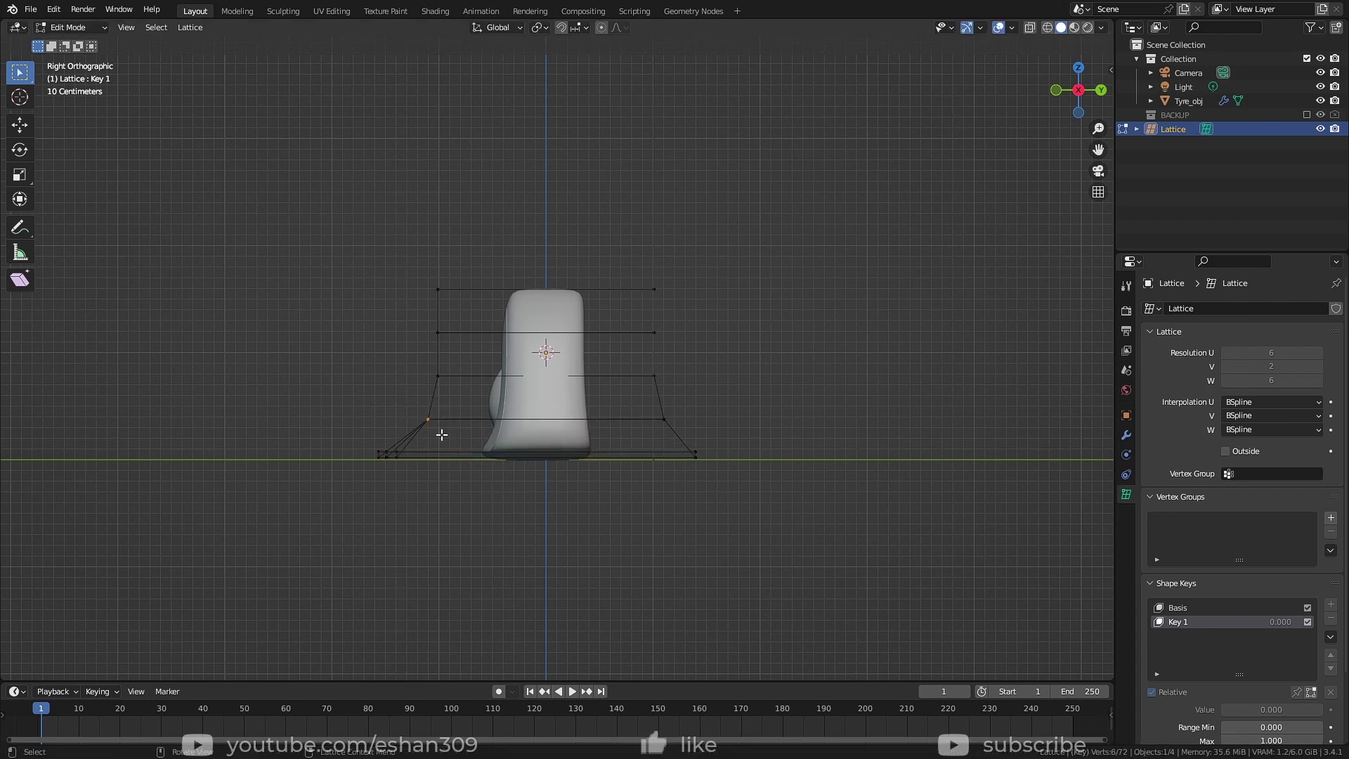
pyautogui.click(779, 431)
pyautogui.moveTo(779, 431); pyautogui.dragTo(791, 469, button='middle')
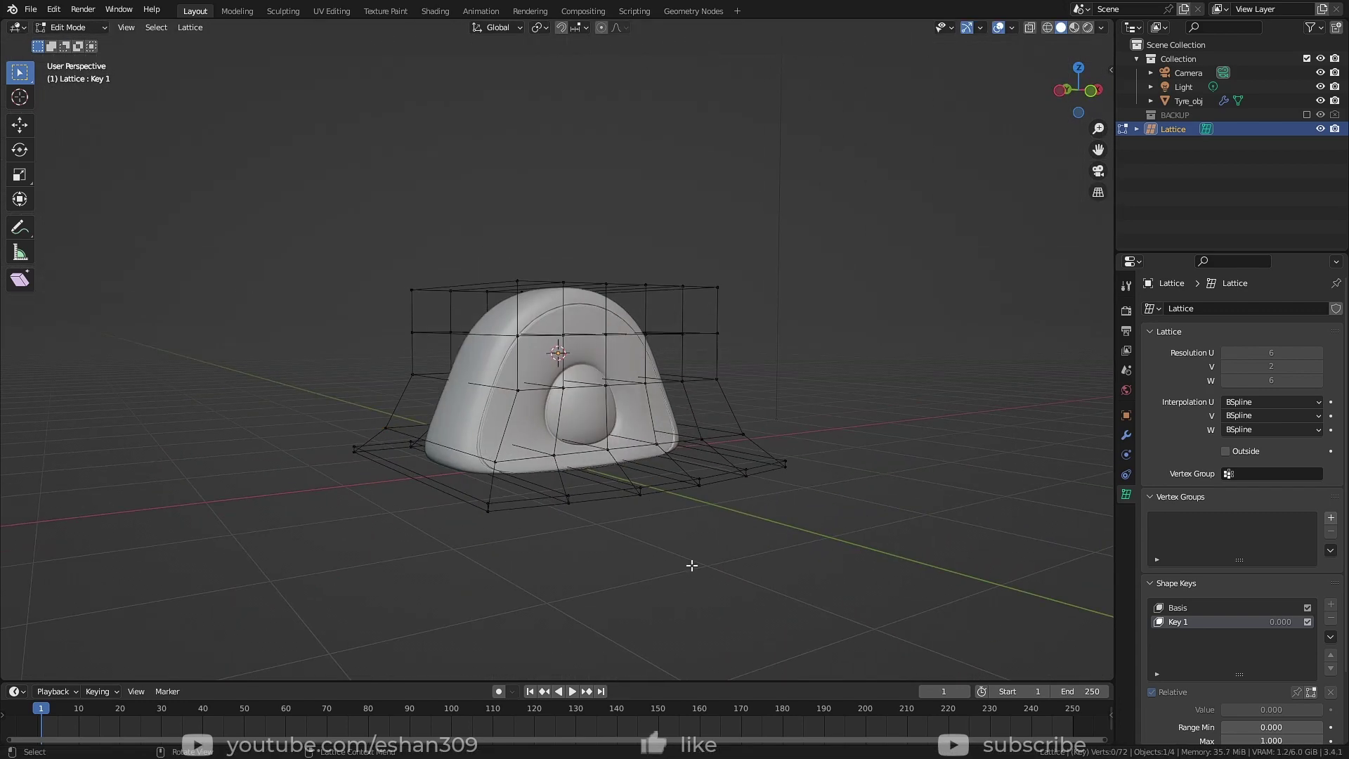
# Back in Object Mode, drag the lattice's Key 1 value slider to 1.000
pyautogui.moveTo(721, 405); pyautogui.dragTo(738, 398, button='middle')
pyautogui.press('Tab')
pyautogui.click(832, 490)
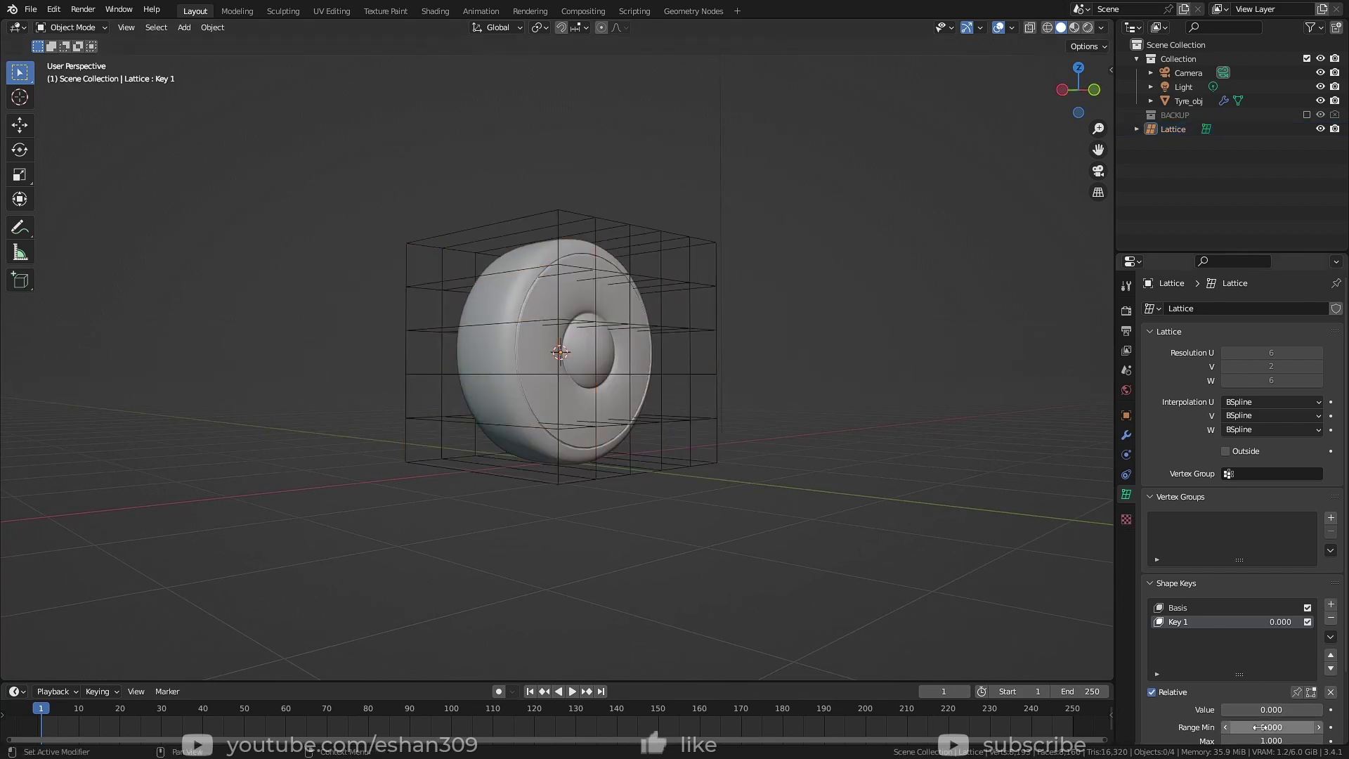
pyautogui.scroll(-3, 1166, 647)
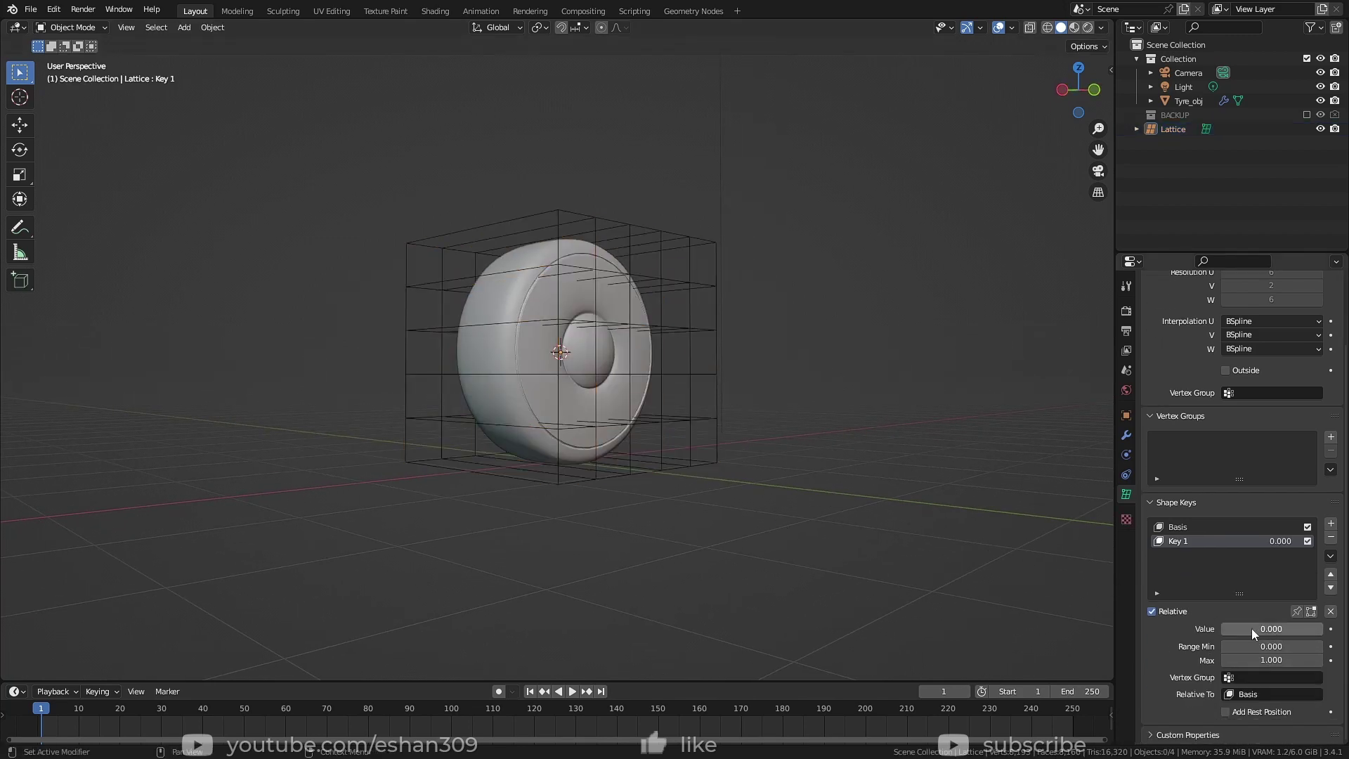
pyautogui.moveTo(1247, 628); pyautogui.dragTo(1321, 628)
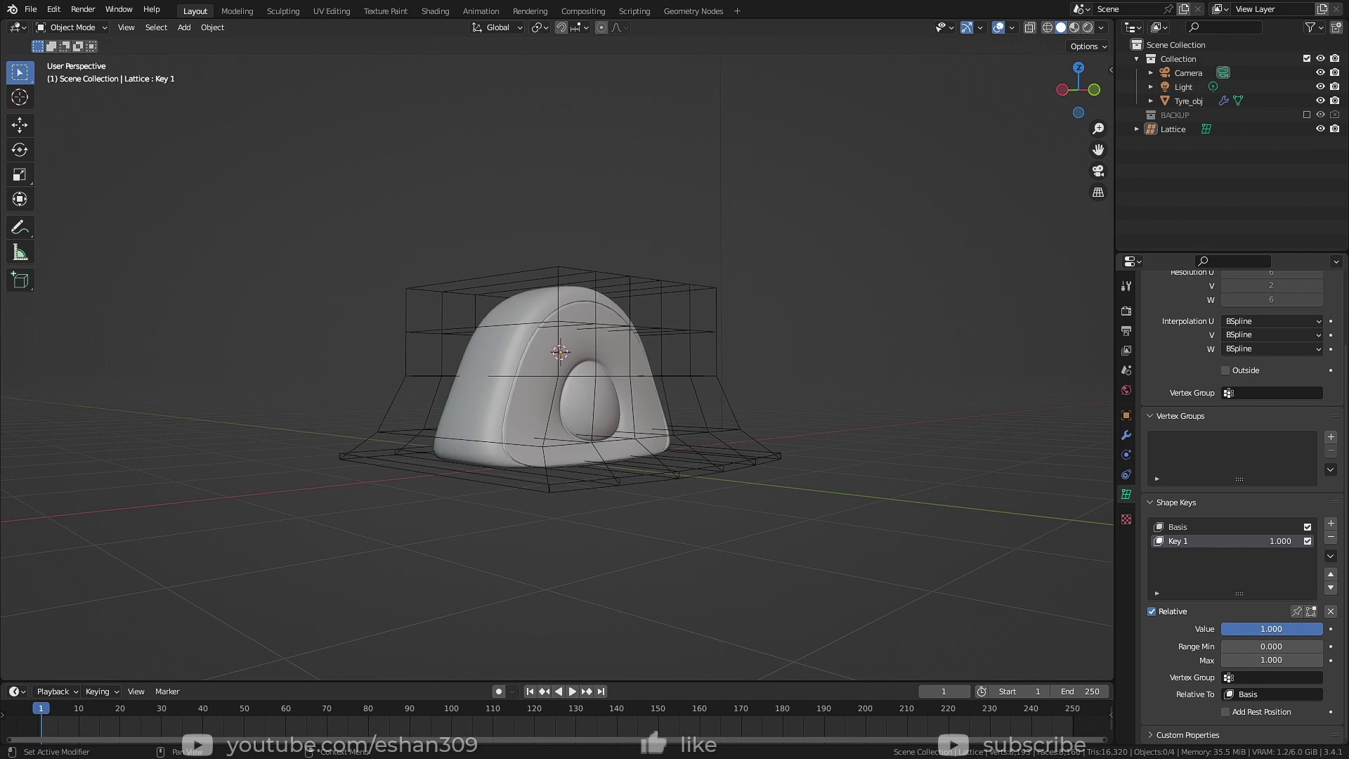
pyautogui.moveTo(730, 492); pyautogui.dragTo(786, 499, button='middle')
pyautogui.click(702, 440)
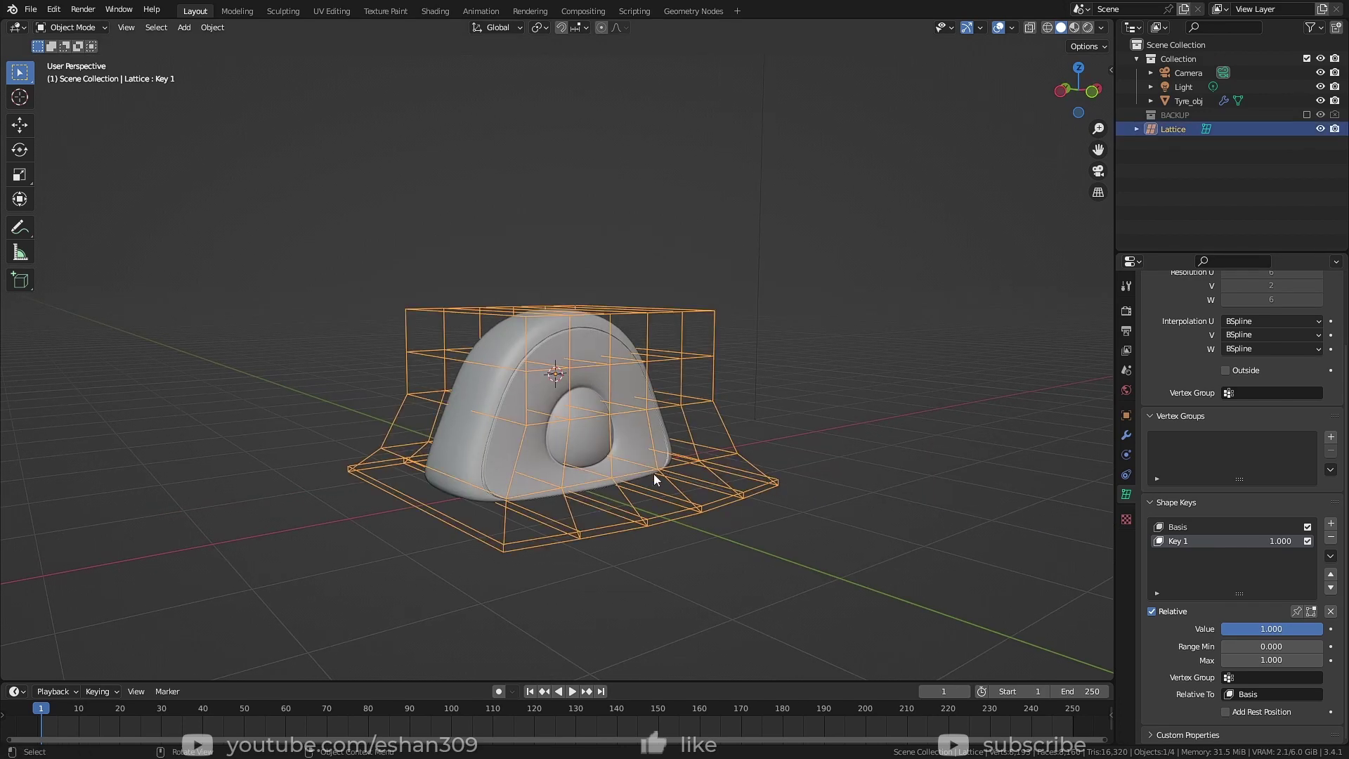
pyautogui.press('g')
pyautogui.press('x')
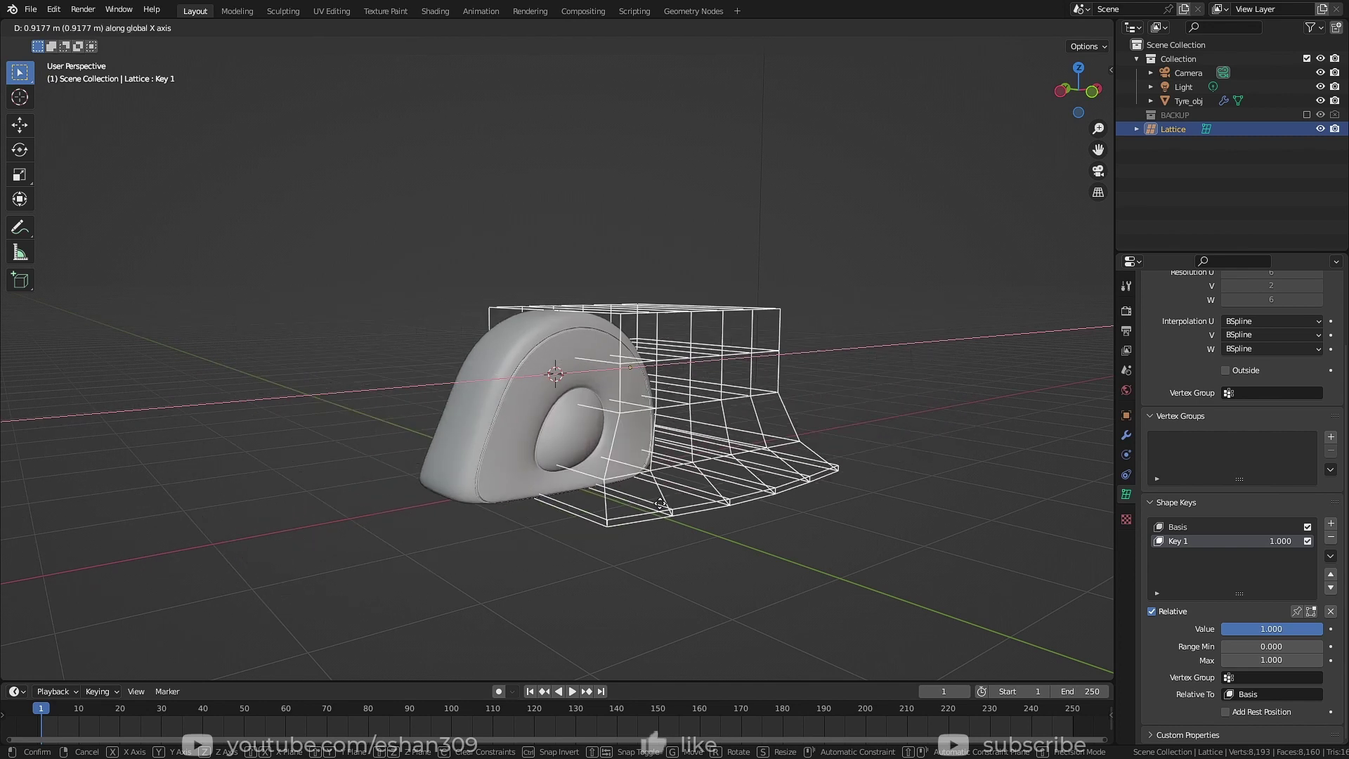
pyautogui.rightClick(379, 562)
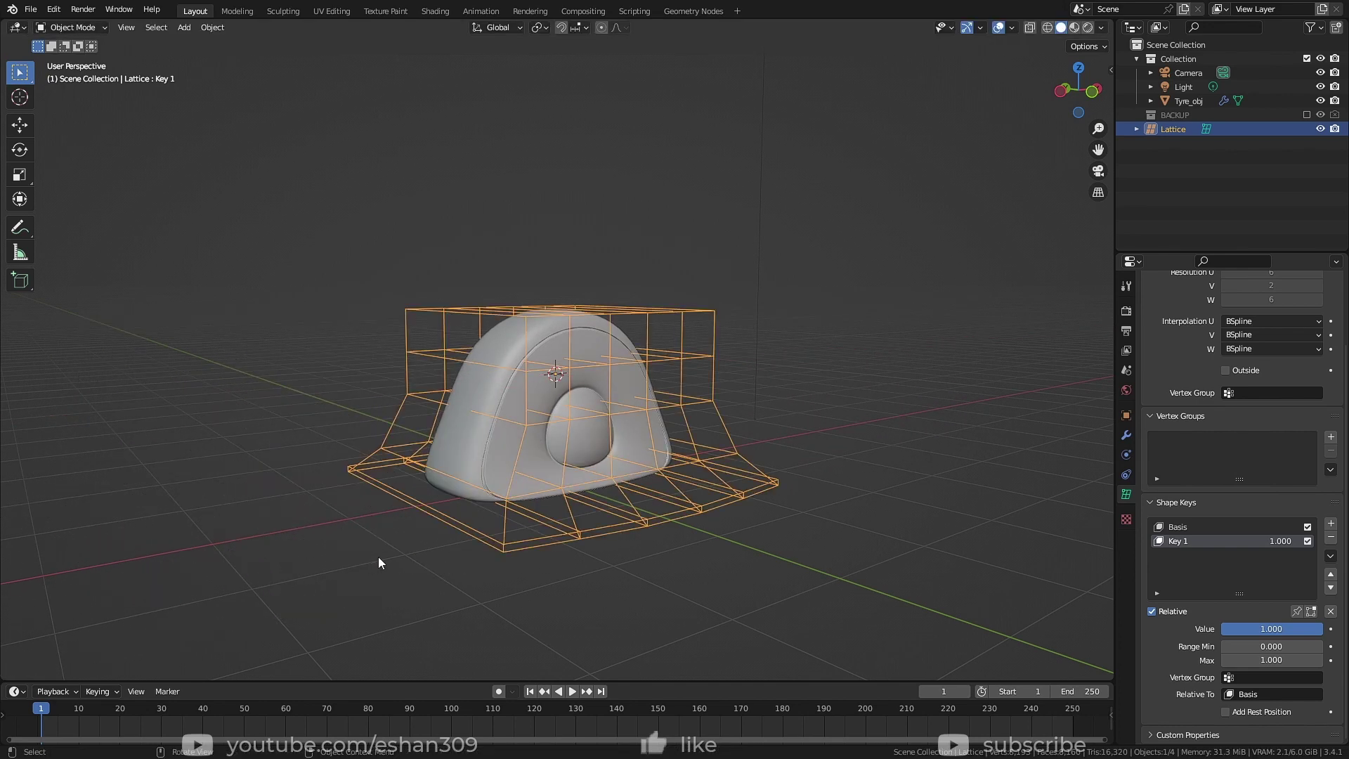
pyautogui.click(495, 406)
pyautogui.press('g')
pyautogui.press('x')
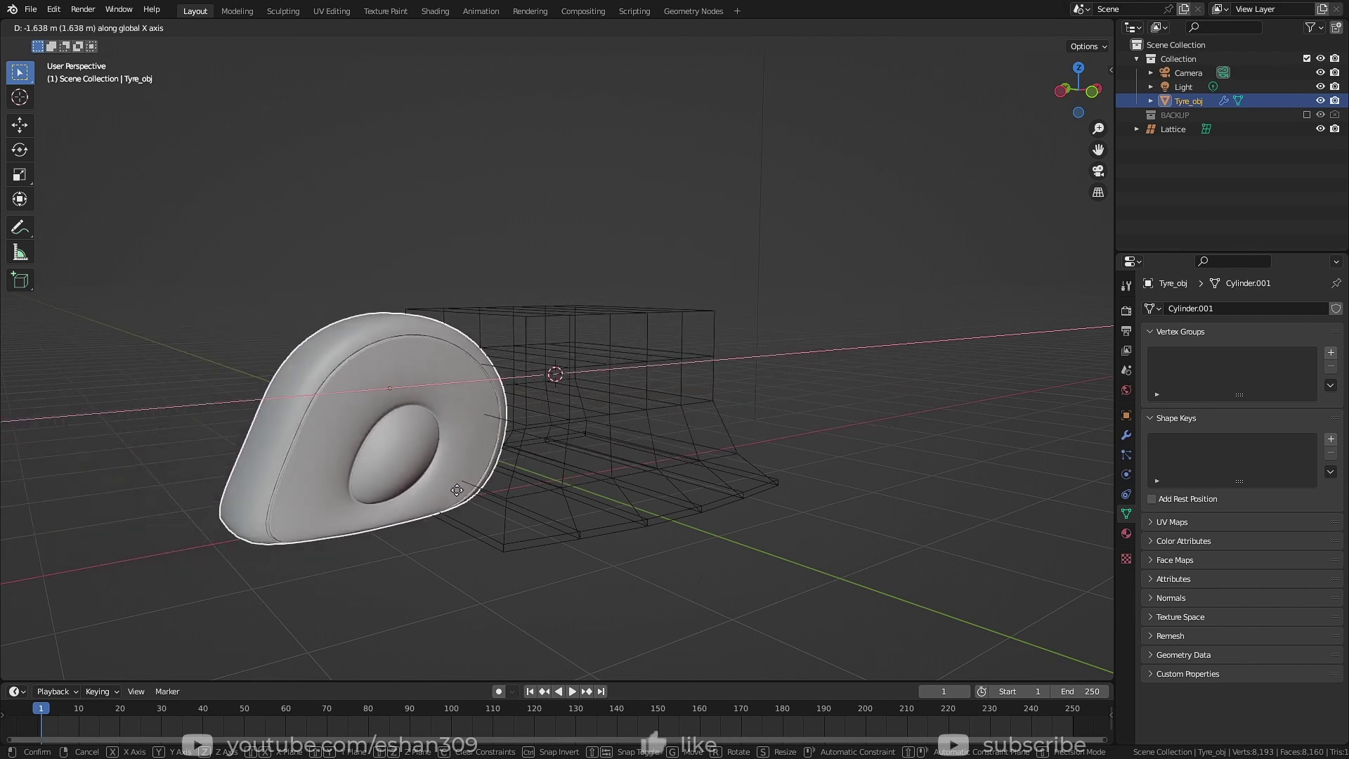
# Add a scaled-up Plain Axes empty at the tyre centre and name it 'Tyre_Ctrl'
pyautogui.rightClick(769, 484)
pyautogui.click(745, 499)
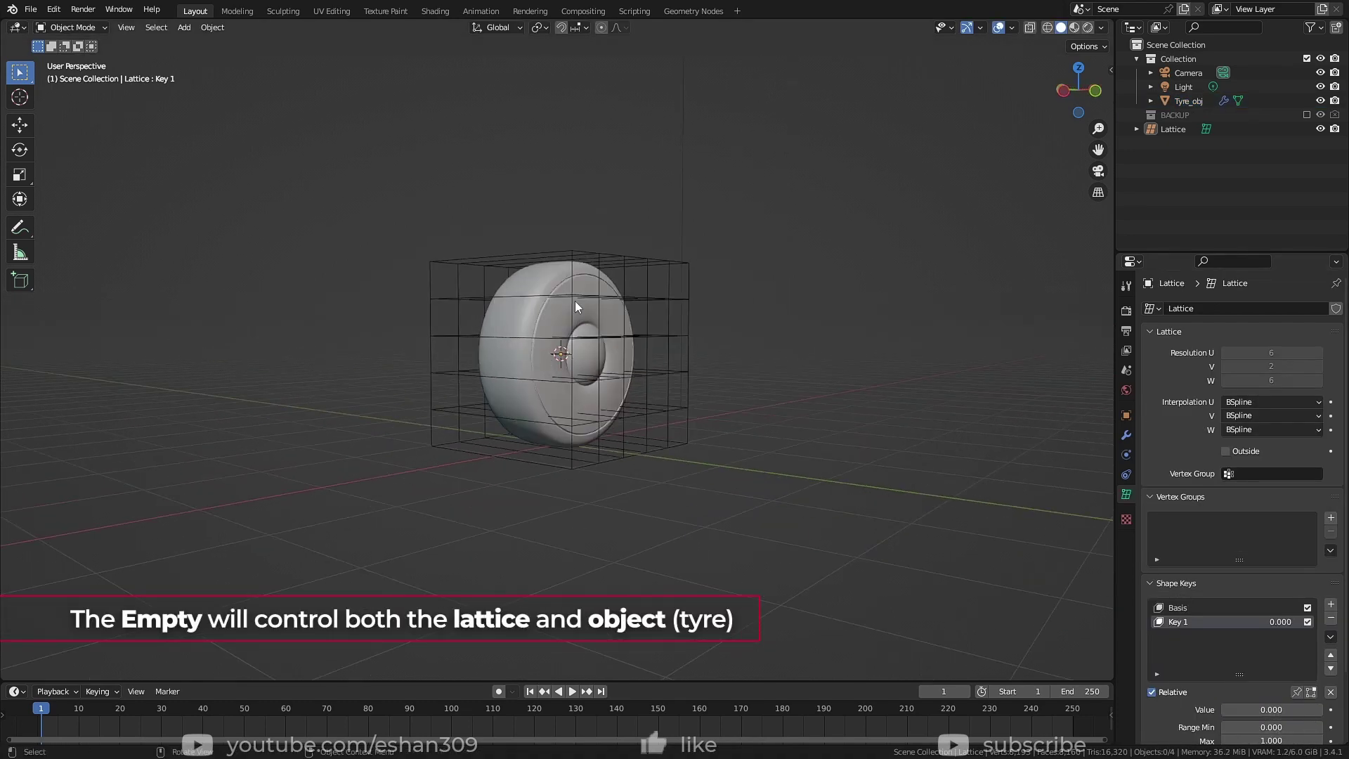
pyautogui.hotkey('shift', 'a')
pyautogui.moveTo(555, 321)
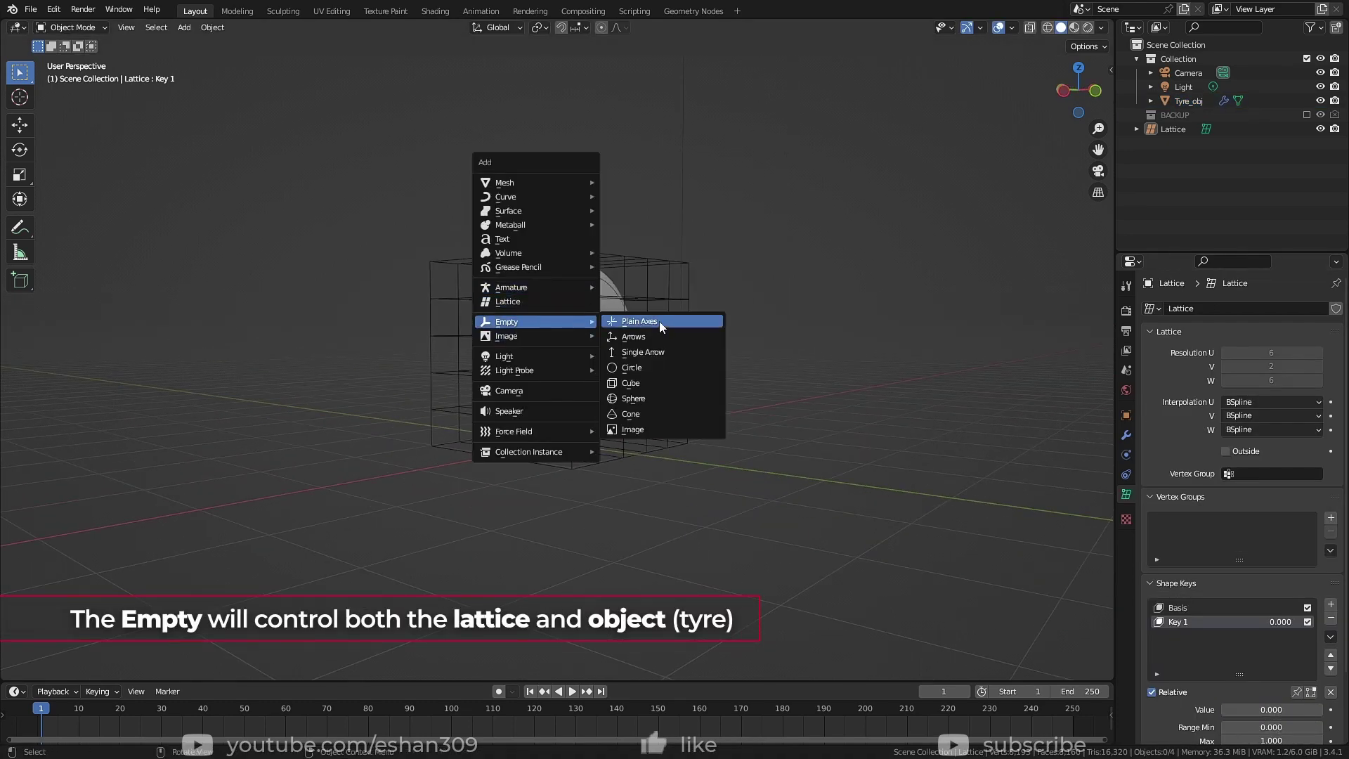
pyautogui.click(659, 322)
pyautogui.press('s')
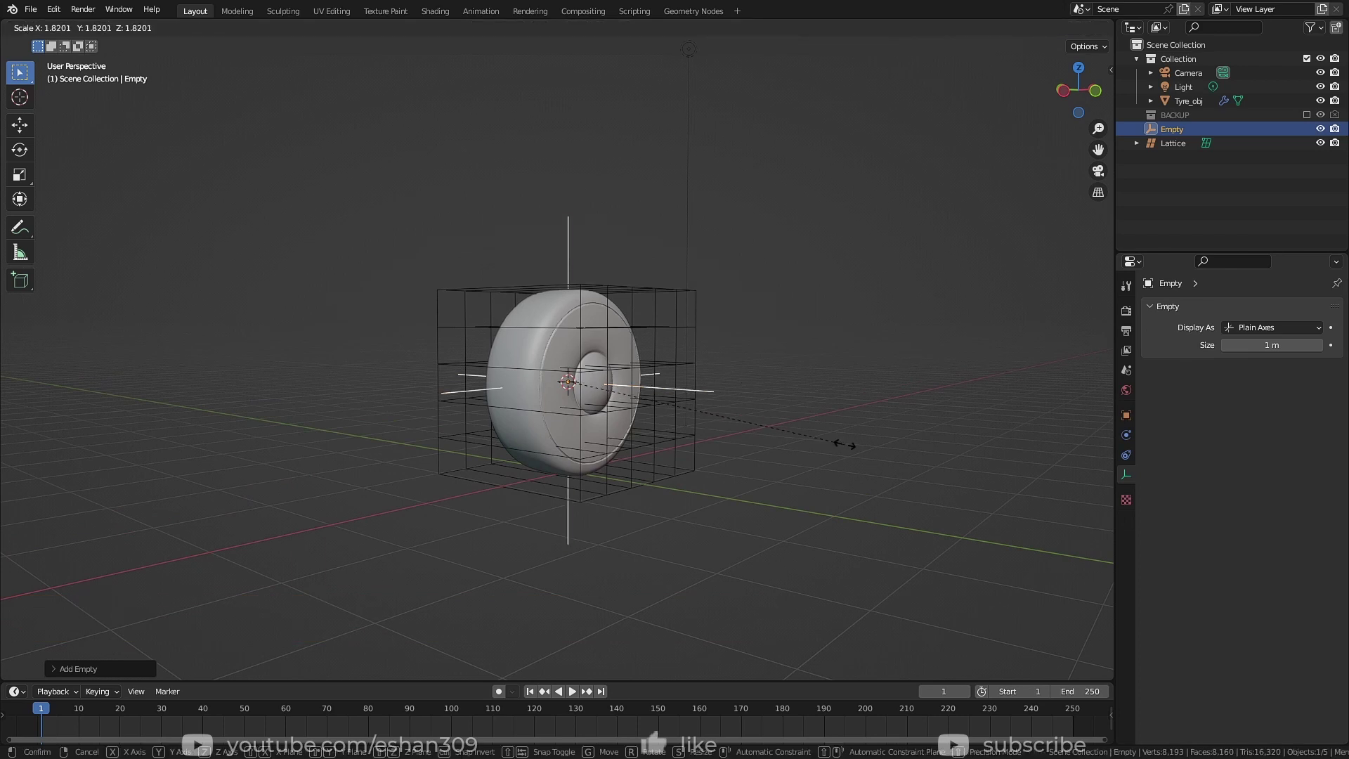
pyautogui.click(844, 444)
pyautogui.moveTo(844, 444); pyautogui.dragTo(928, 359, button='middle')
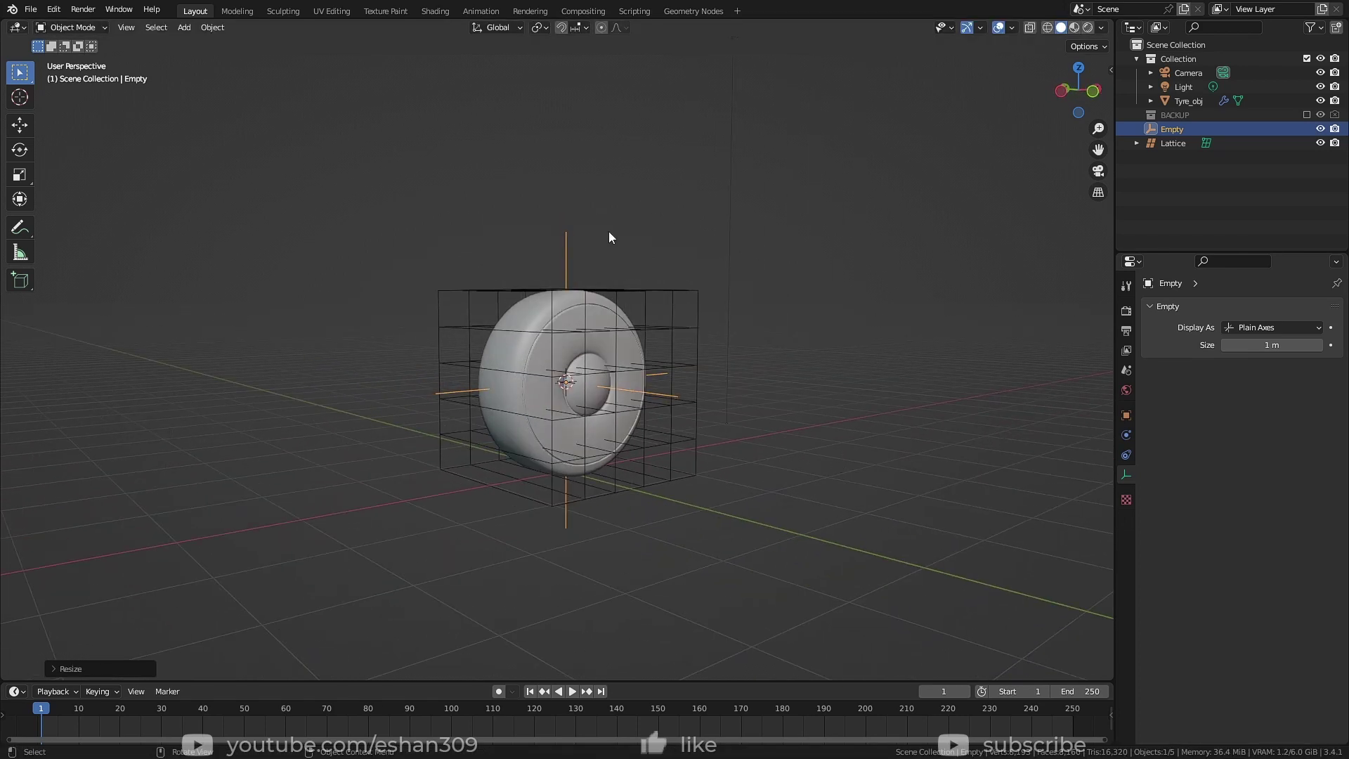
pyautogui.press('F2')
pyautogui.write('Tyre_Ctrl')
pyautogui.press('Return')
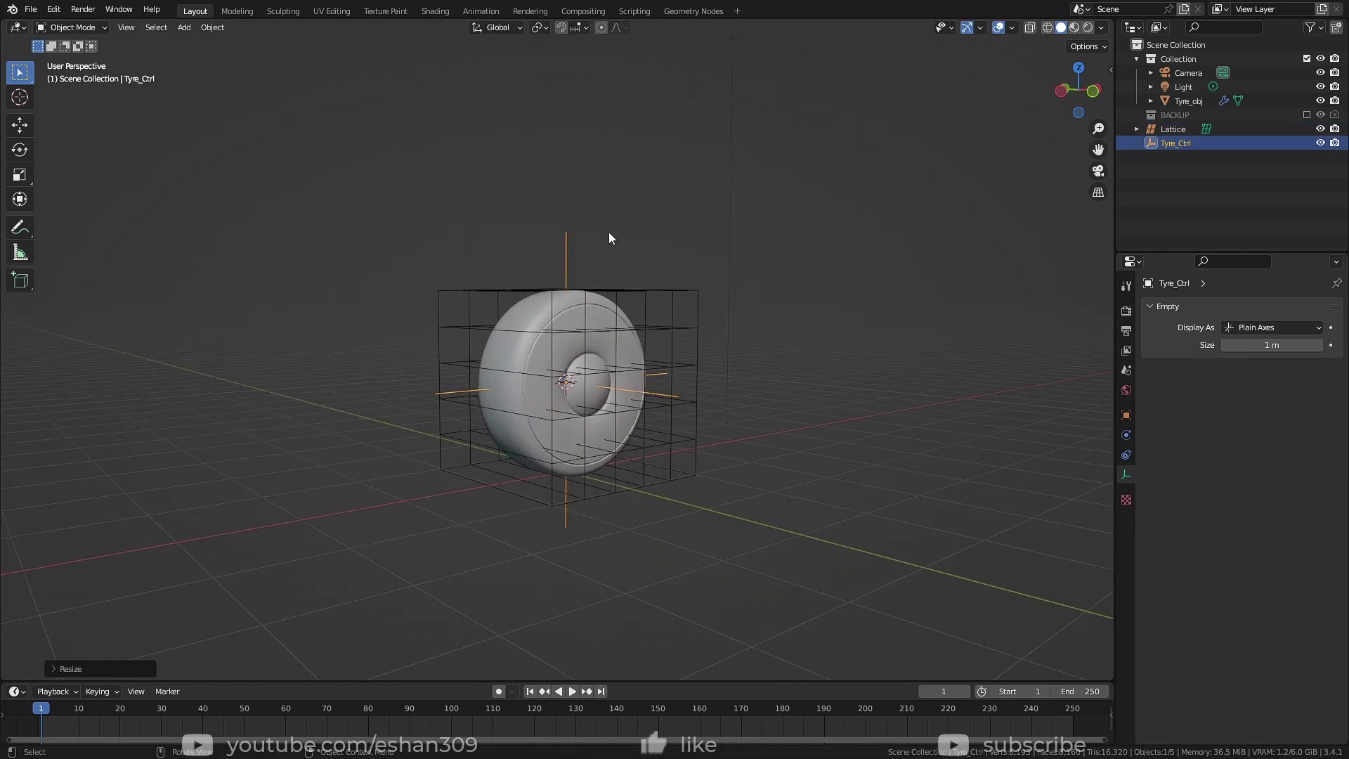
# Parent Tyre_obj and the Lattice to Tyre_Ctrl with Object (Keep Transform)
pyautogui.click(567, 302)
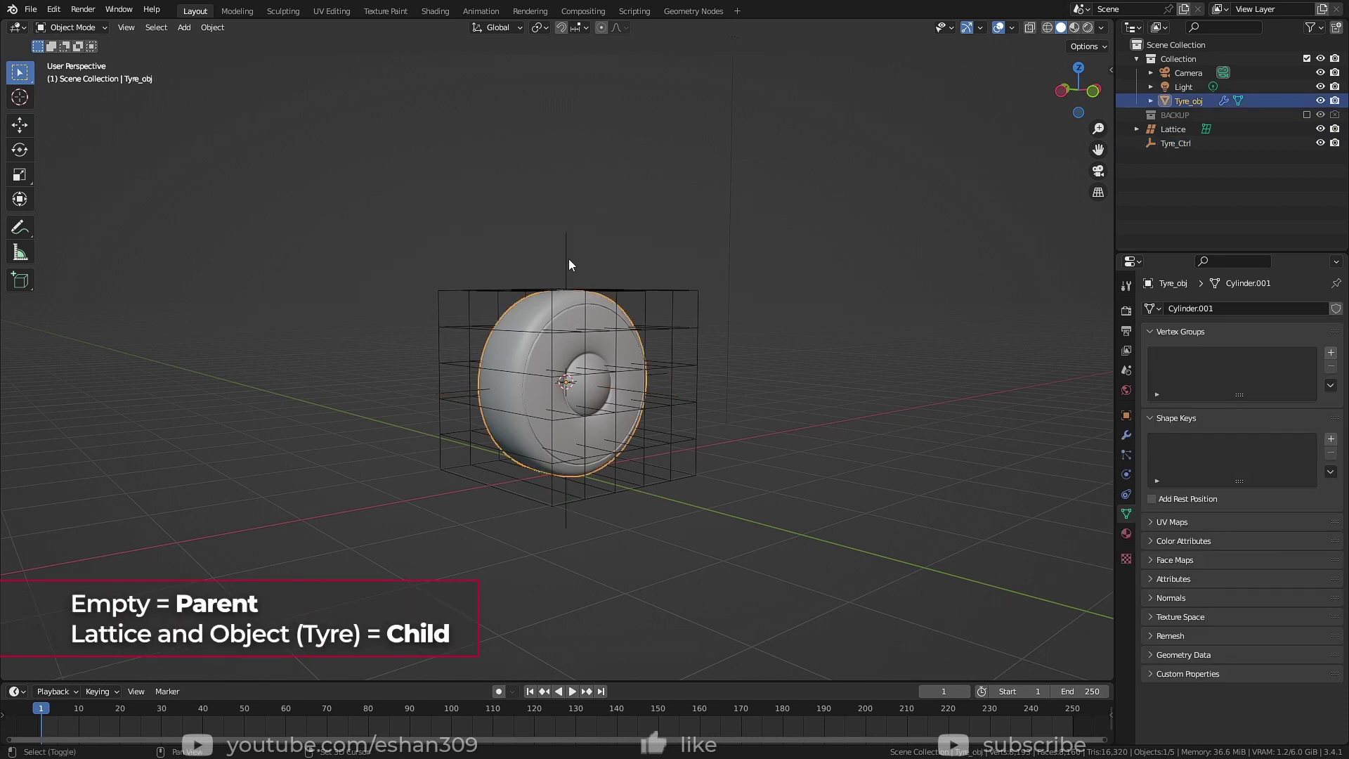
pyautogui.keyDown('shift'); pyautogui.click(569, 264); pyautogui.keyUp('shift')
pyautogui.hotkey('ctrl', 'p')
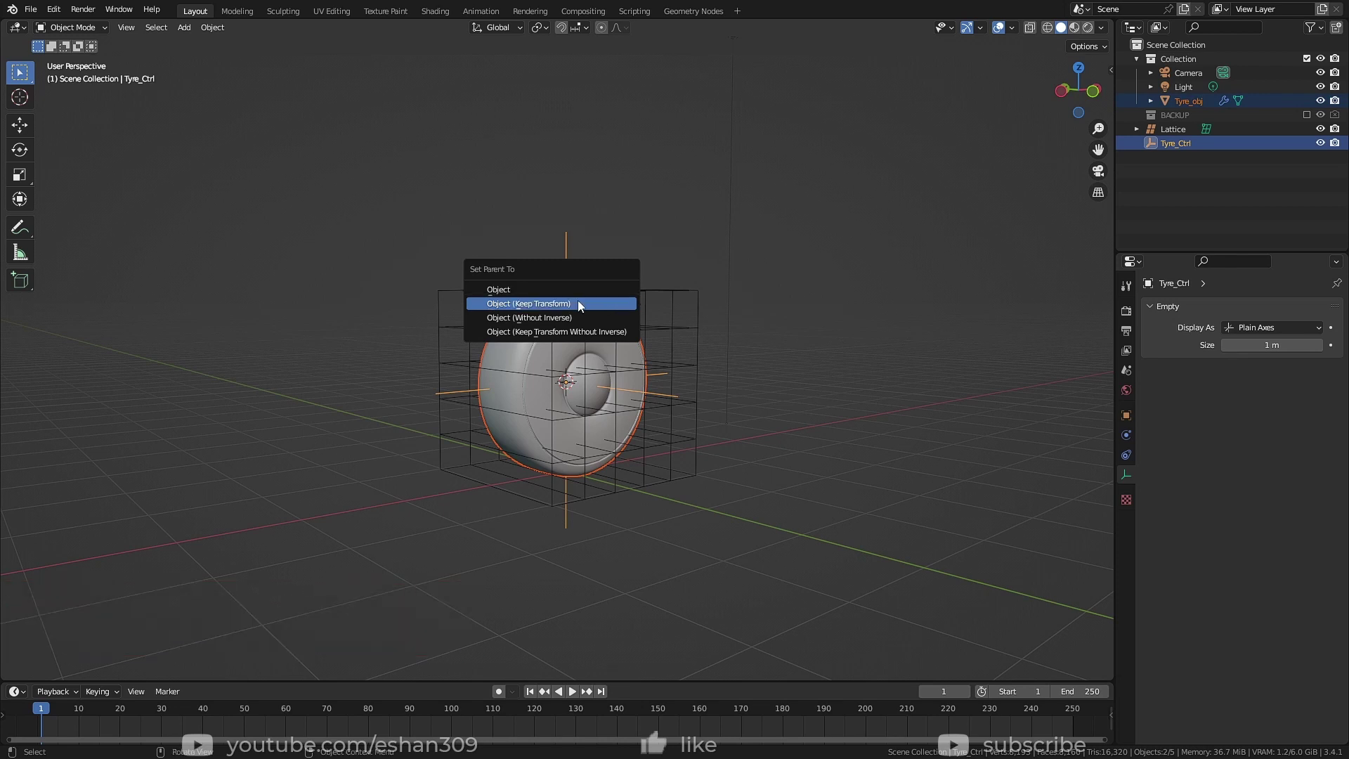
pyautogui.click(578, 303)
pyautogui.click(656, 230)
pyautogui.keyDown('shift'); pyautogui.click(560, 246); pyautogui.keyUp('shift')
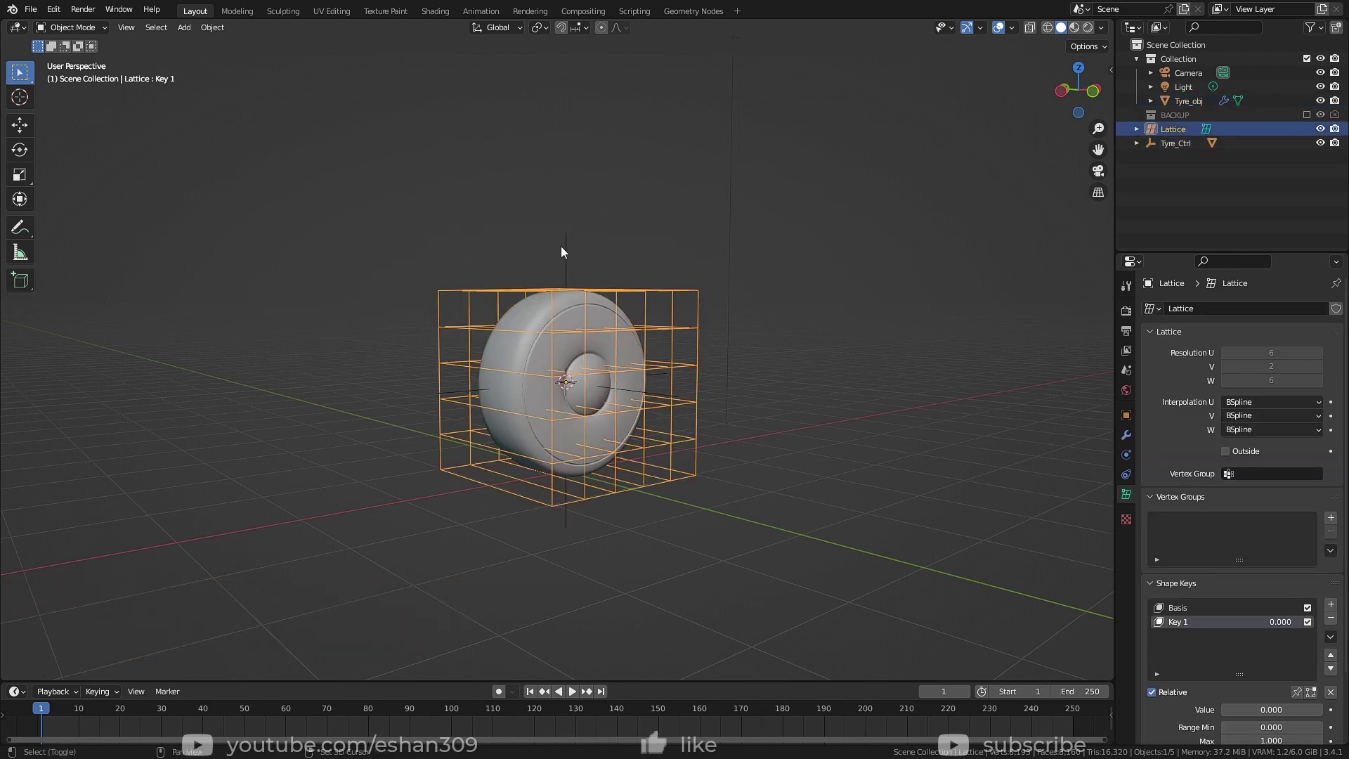
pyautogui.keyDown('shift'); pyautogui.click(566, 264); pyautogui.keyUp('shift')
pyautogui.hotkey('ctrl', 'p')
pyautogui.click(566, 265)
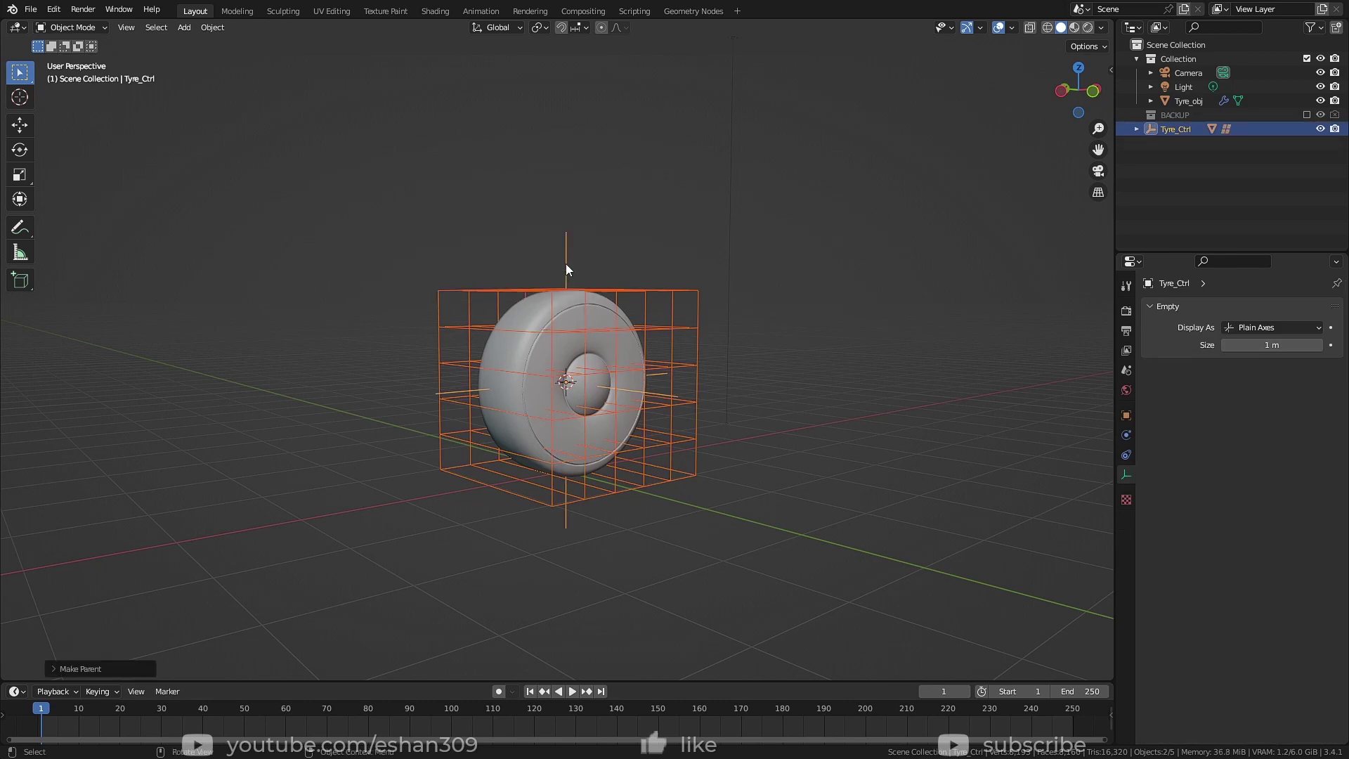
# Test-rotate Tyre_Ctrl to check the parenting, cancelling each rotation
pyautogui.click(566, 264)
pyautogui.press('r')
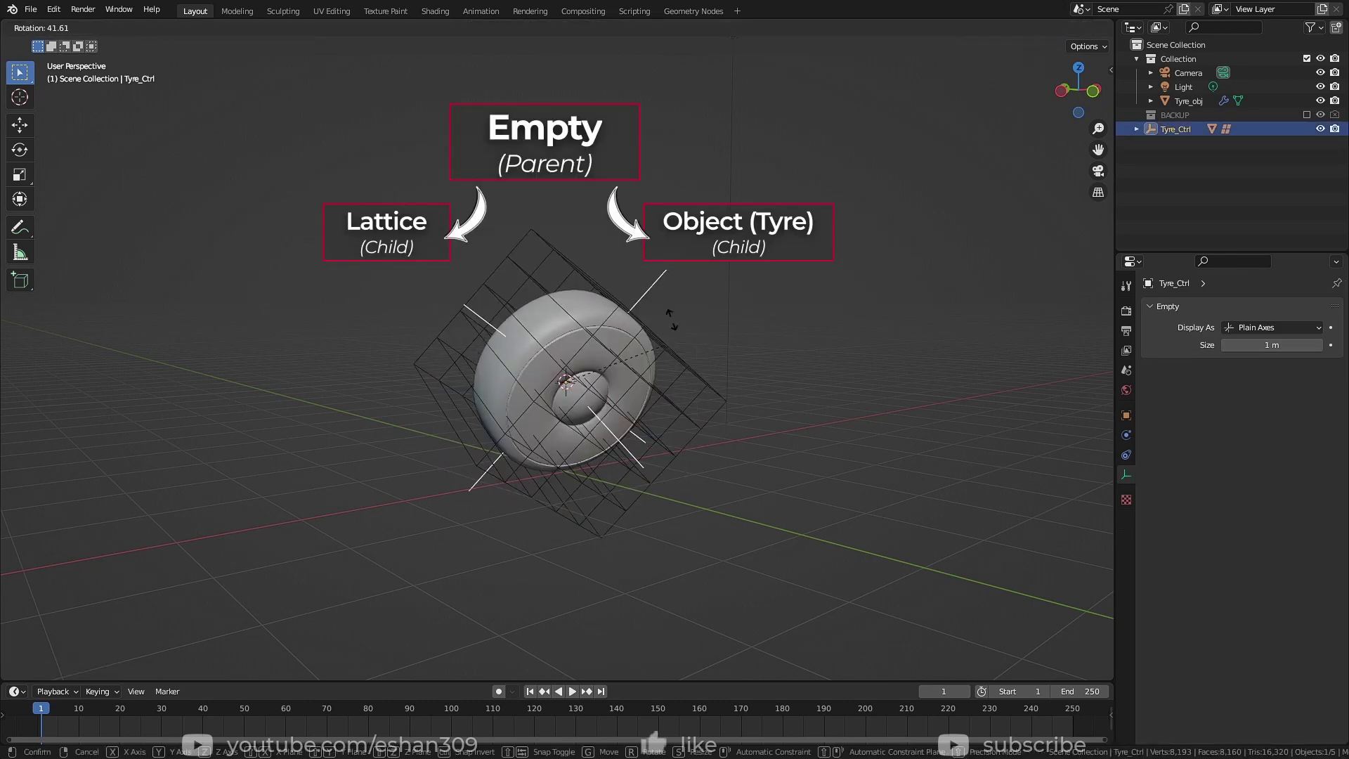
pyautogui.press('Escape')
pyautogui.press('r')
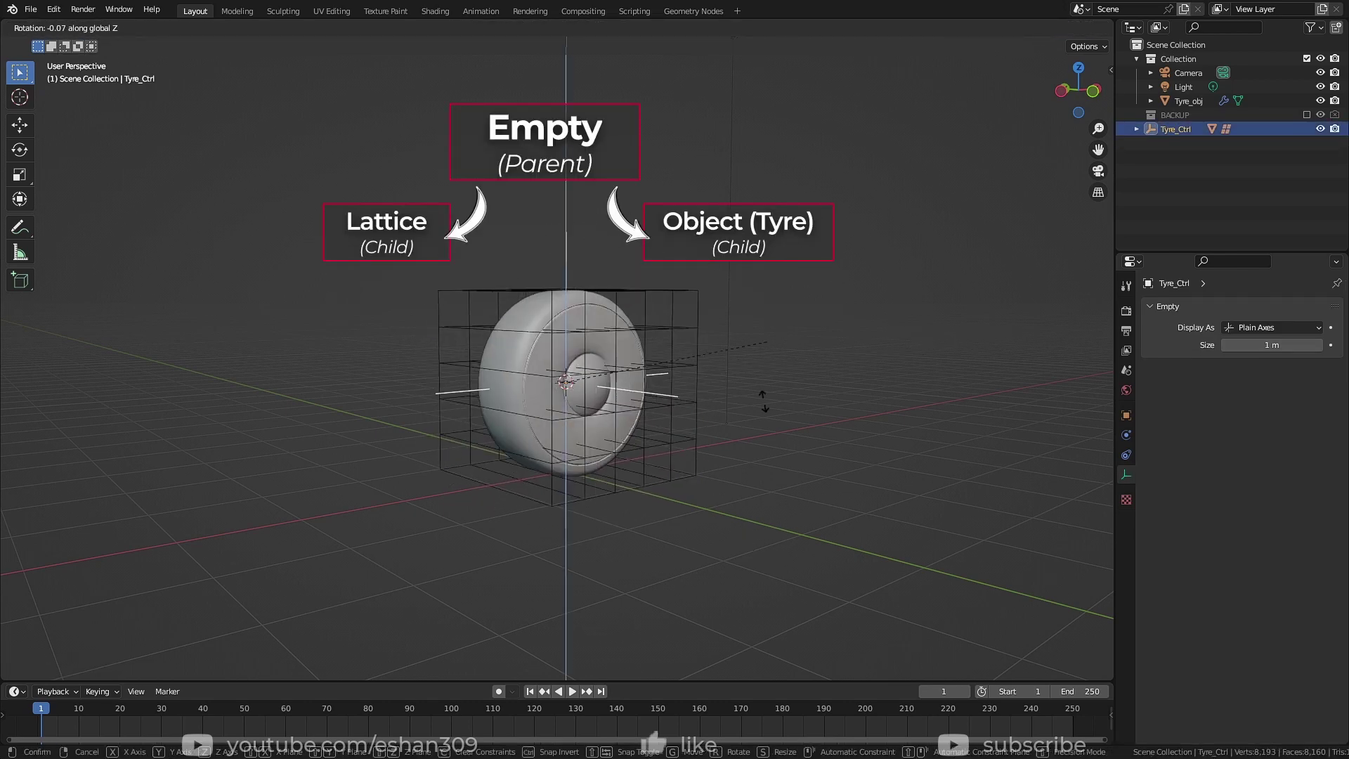
pyautogui.press('Escape')
# Nudge the rig slightly right and reposition the tyre along global X near the centre
pyautogui.click(803, 545)
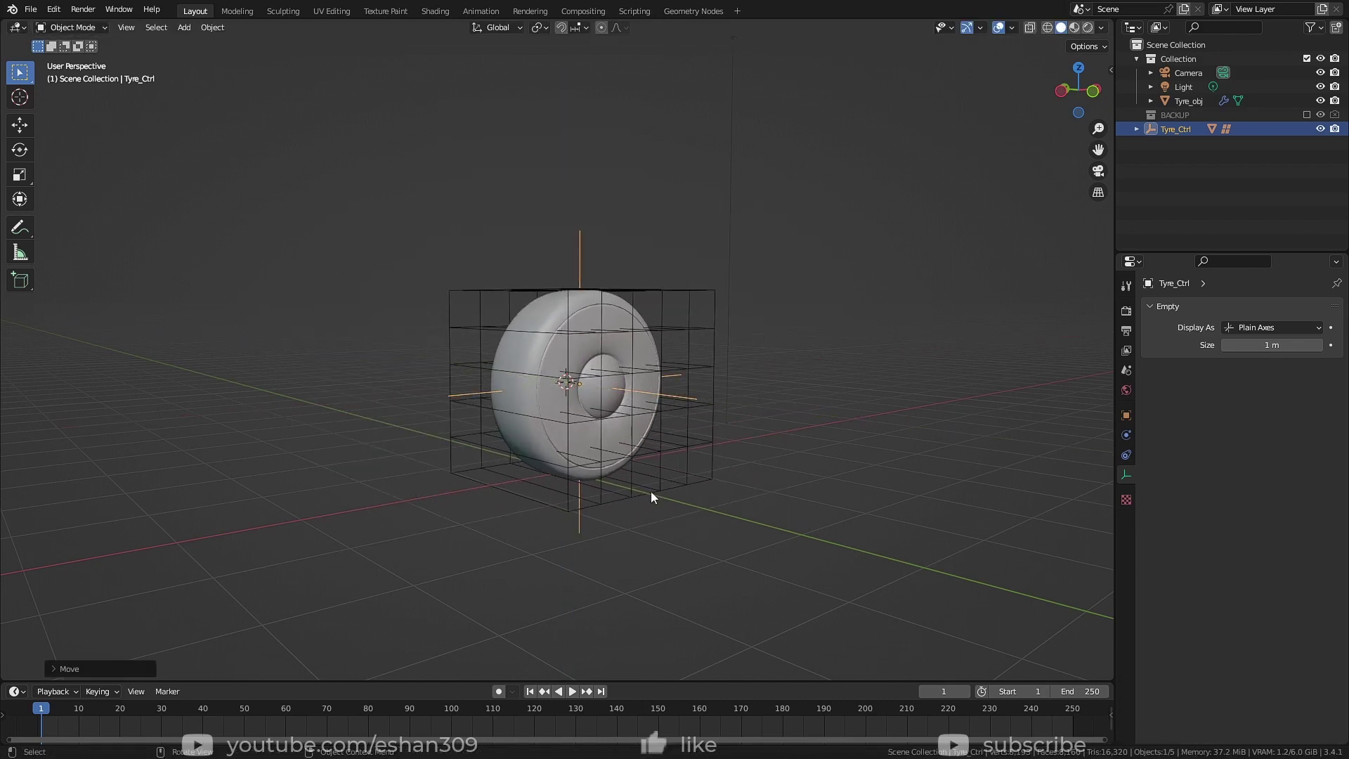
pyautogui.press('r')
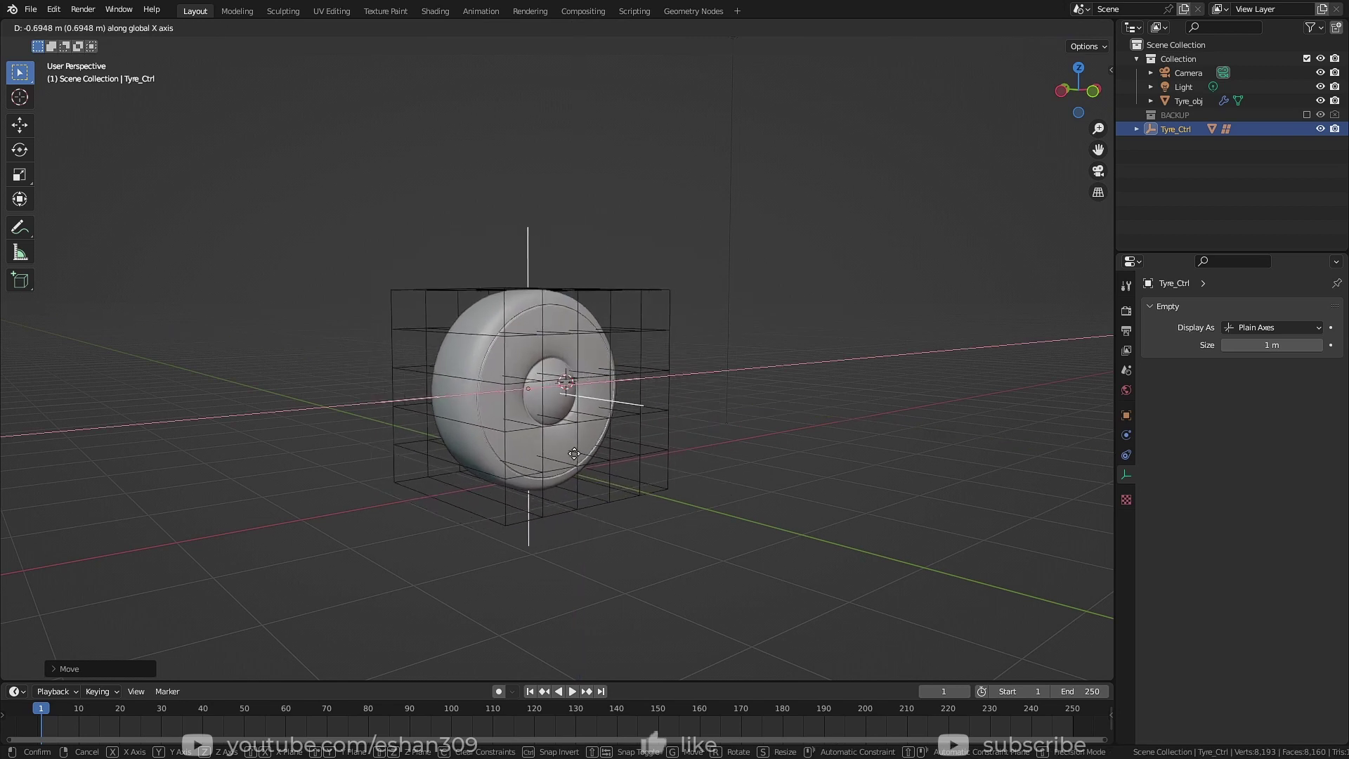
pyautogui.press('Escape')
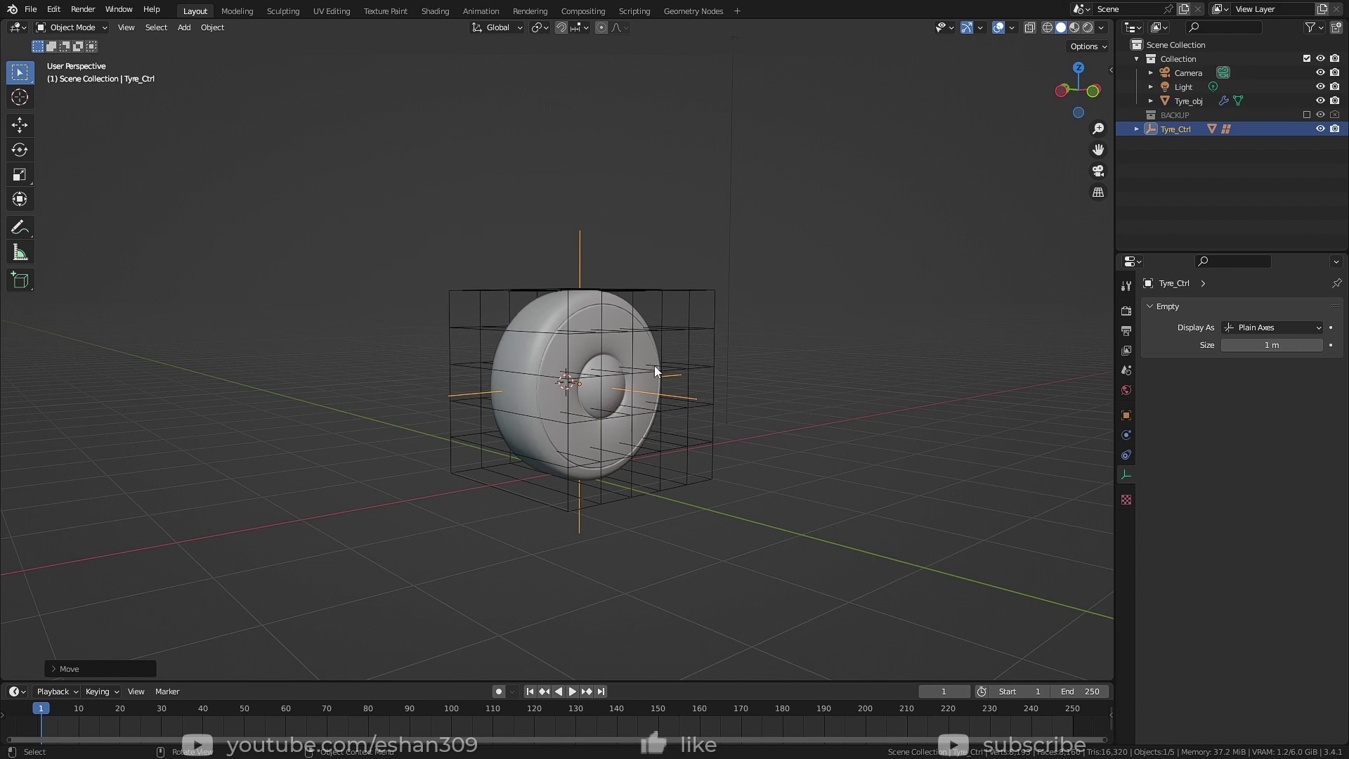
pyautogui.press('g')
pyautogui.press('x')
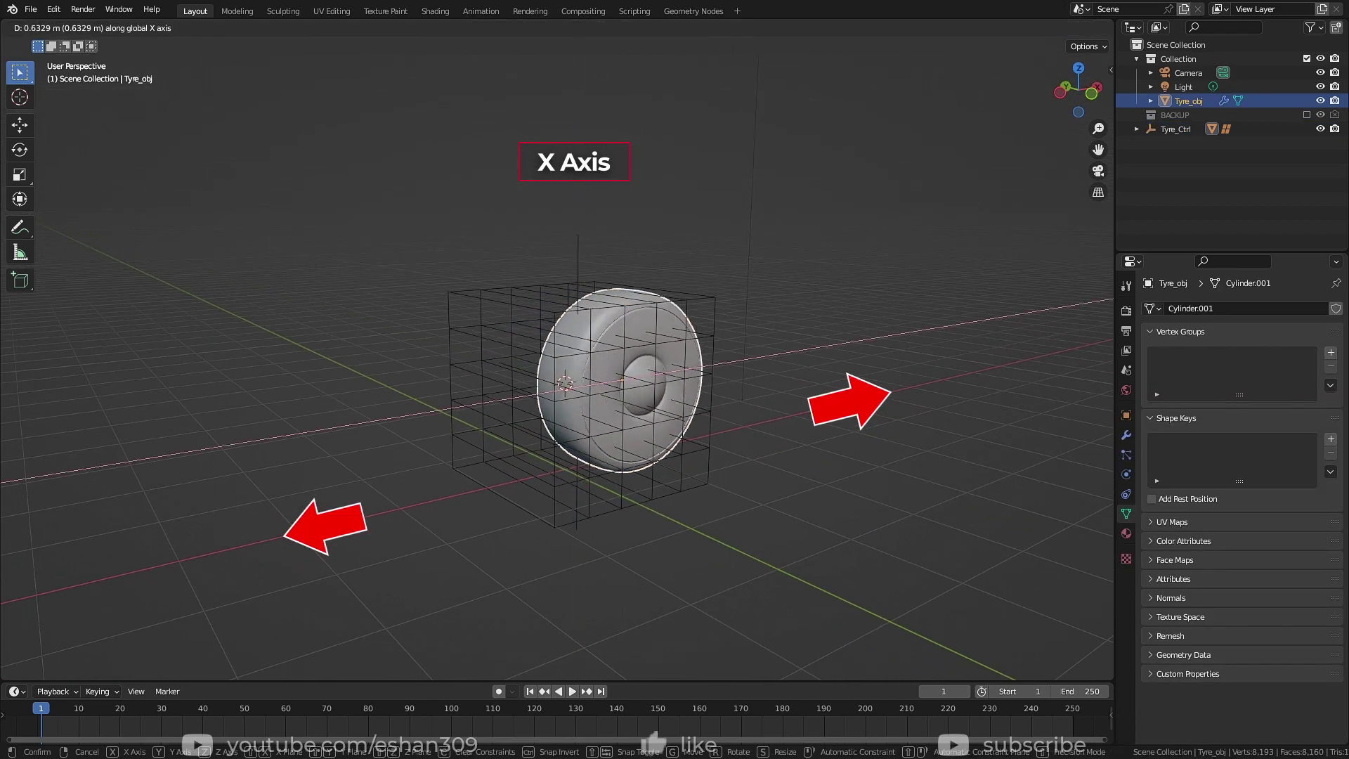
pyautogui.click(773, 431)
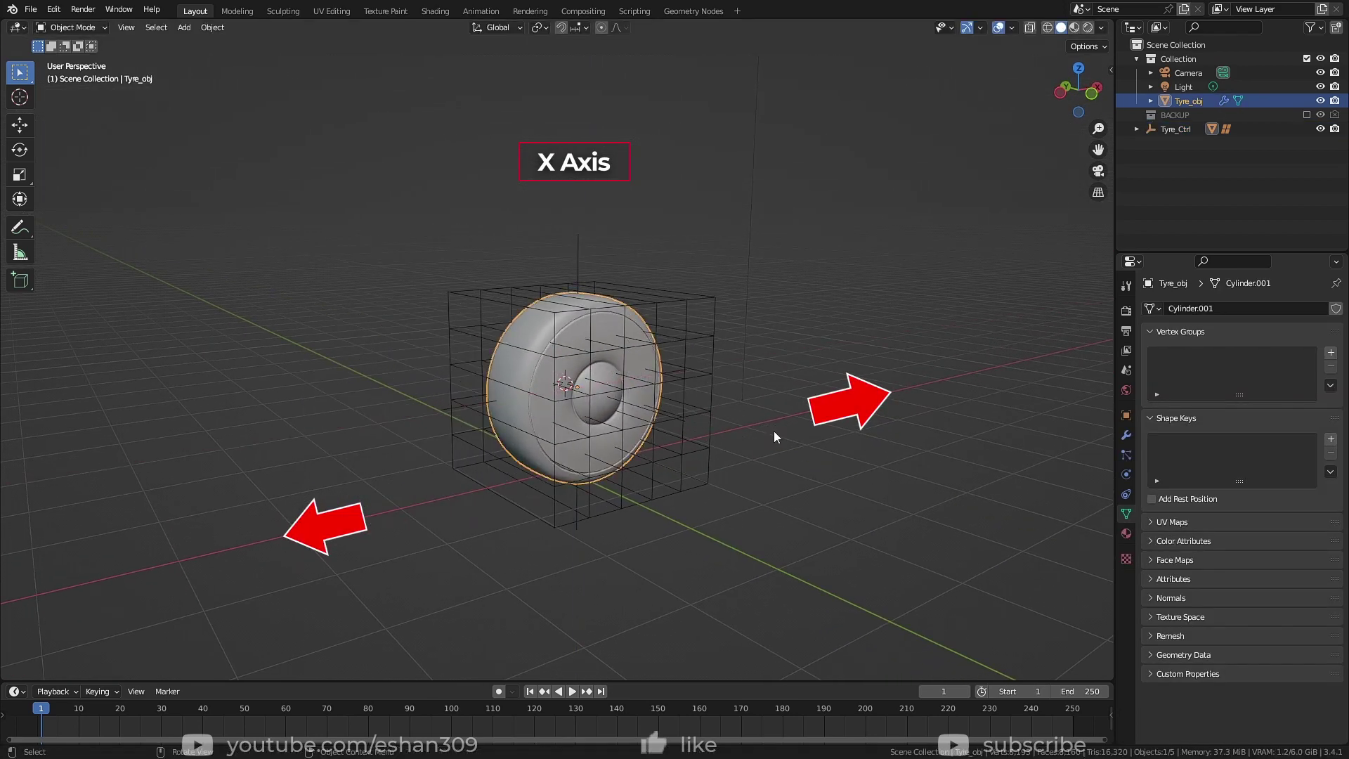
# Copy Tyre_Ctrl's Location X as a new driver from its Object Properties
pyautogui.click(585, 253)
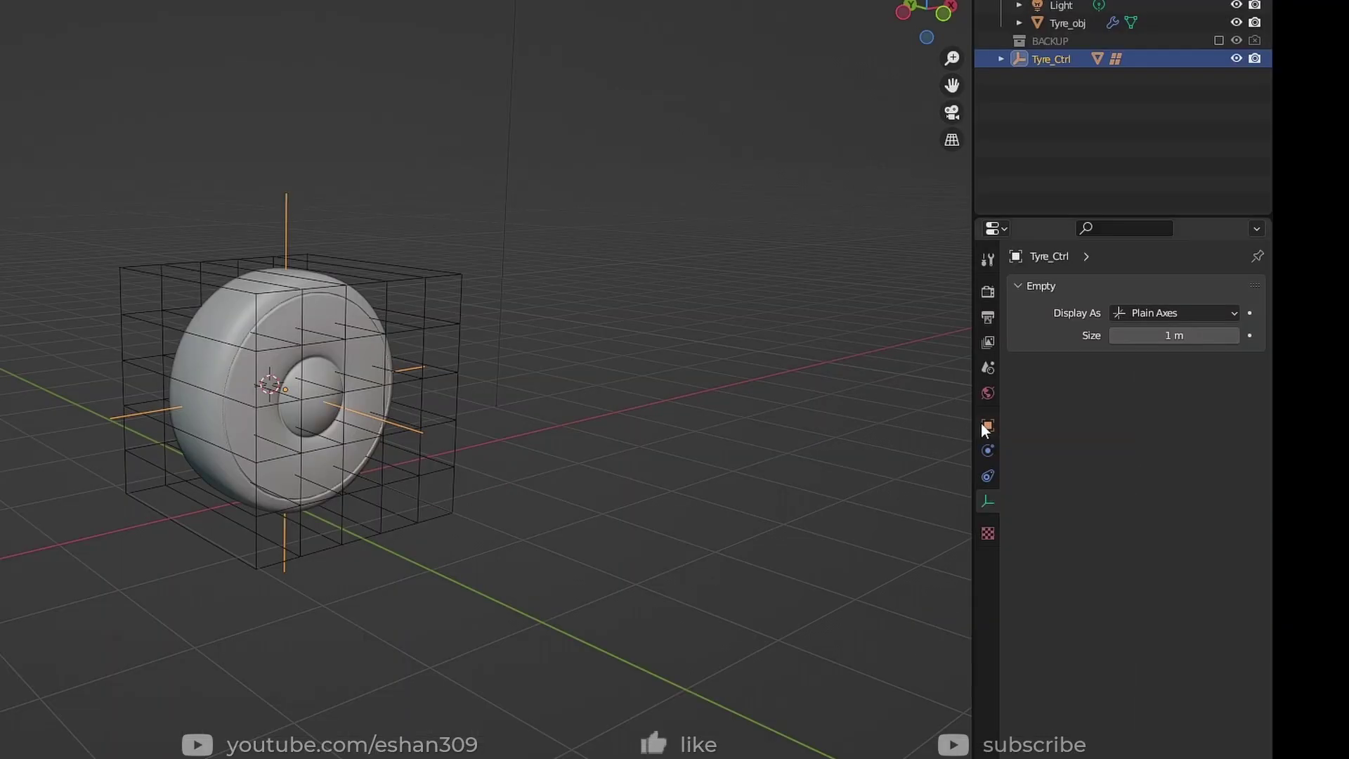
pyautogui.click(1124, 415)
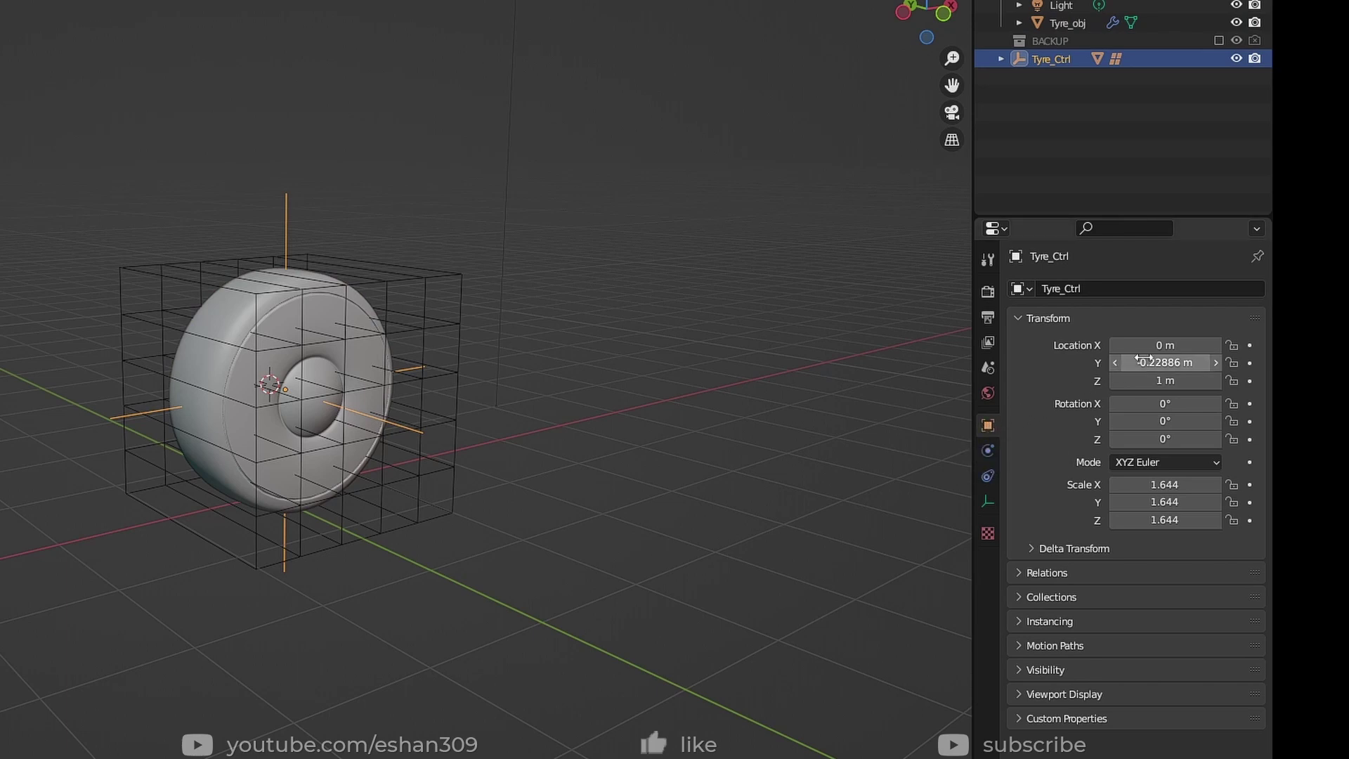
pyautogui.rightClick(1168, 346)
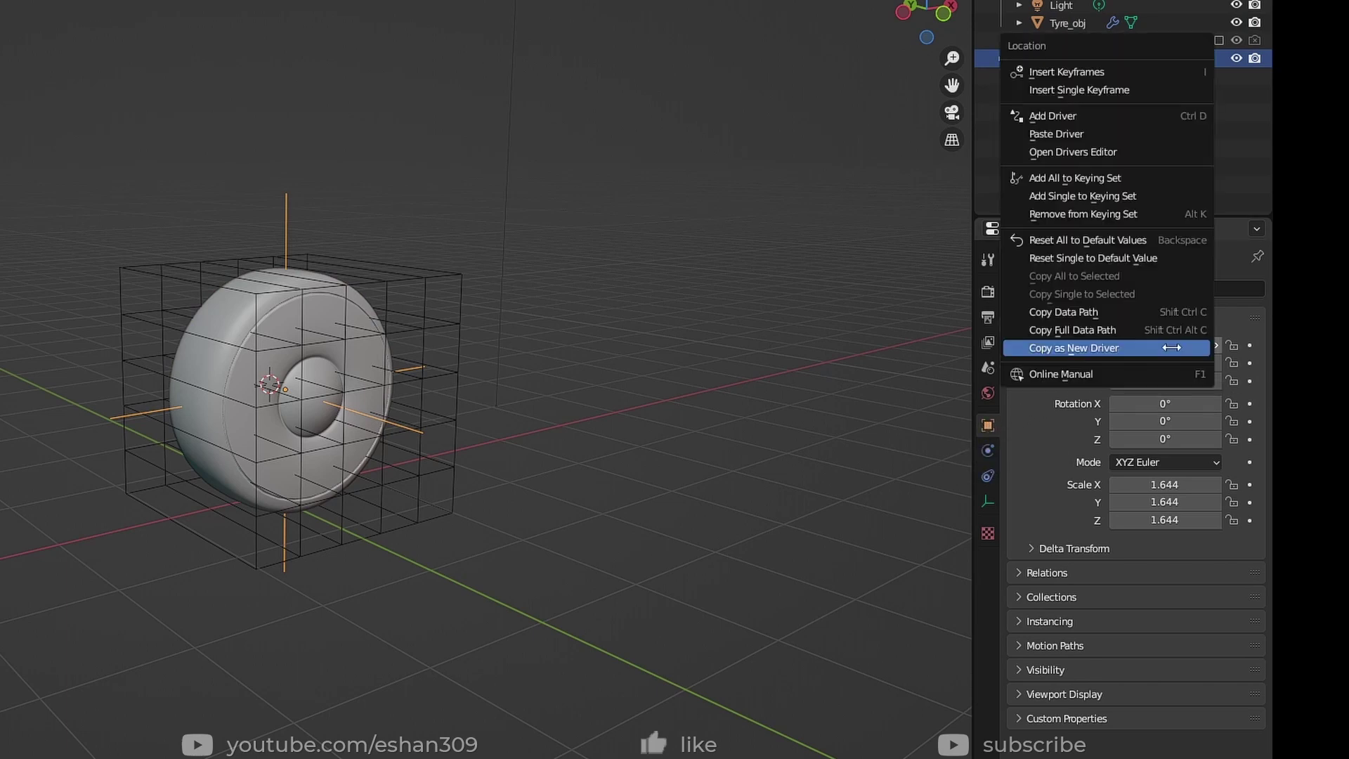
pyautogui.click(1077, 348)
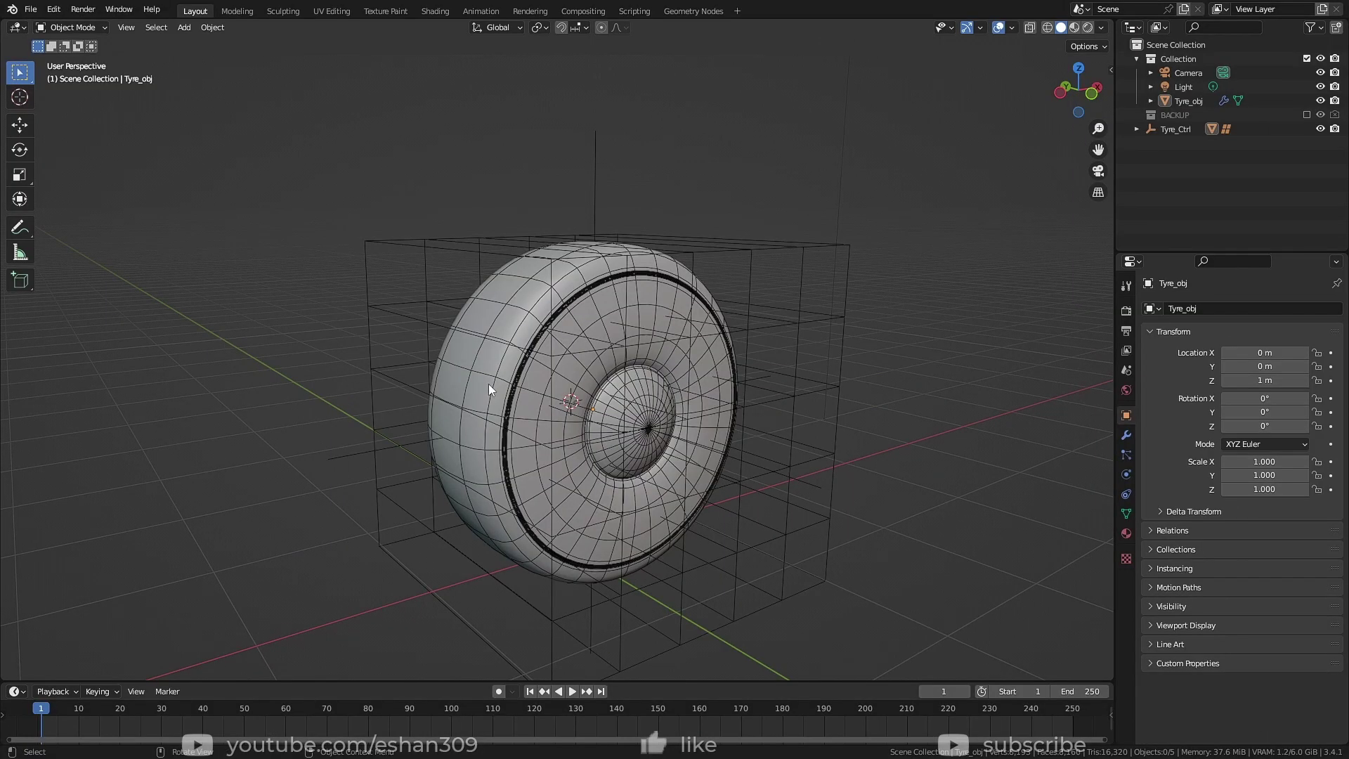
# Paste the copied Tyre_Ctrl X-location driver onto Tyre_obj's Rotation Y
pyautogui.click(489, 388)
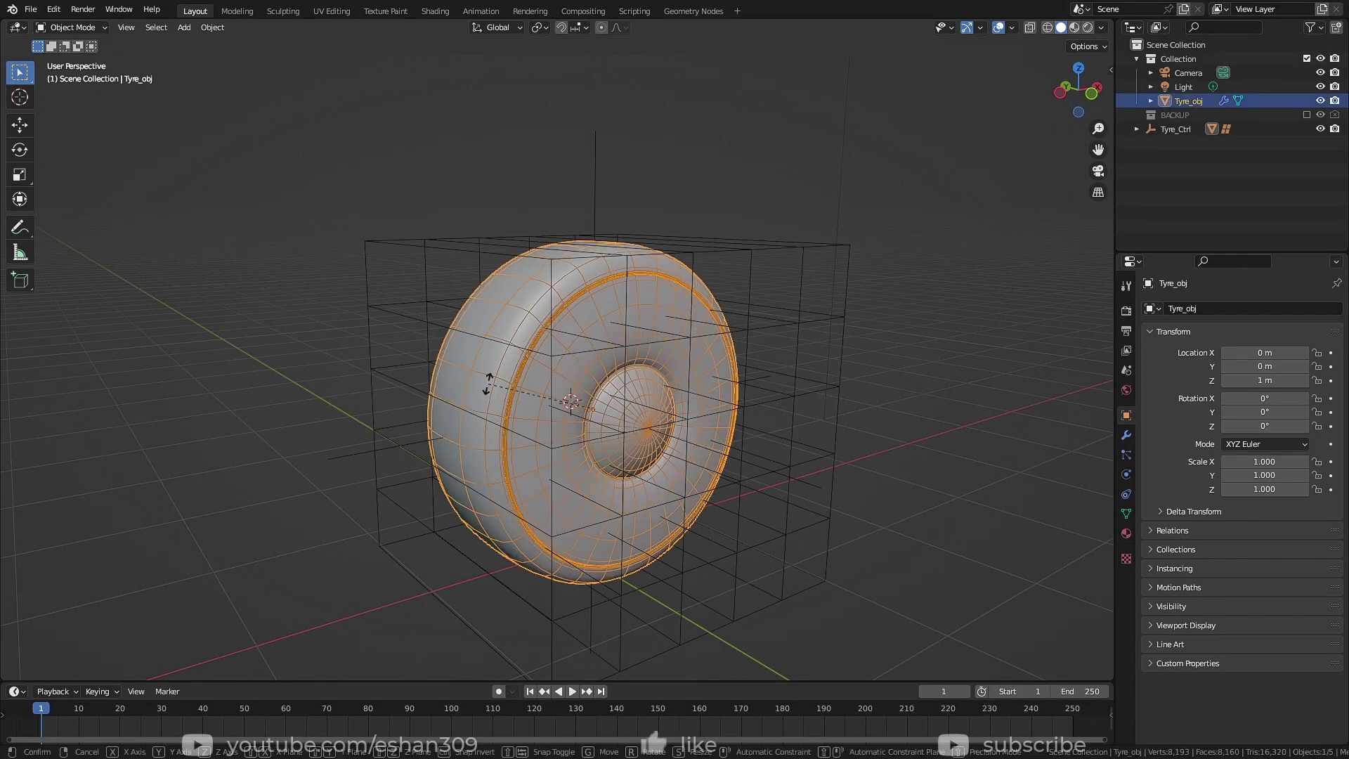
pyautogui.press('r')
pyautogui.press('y')
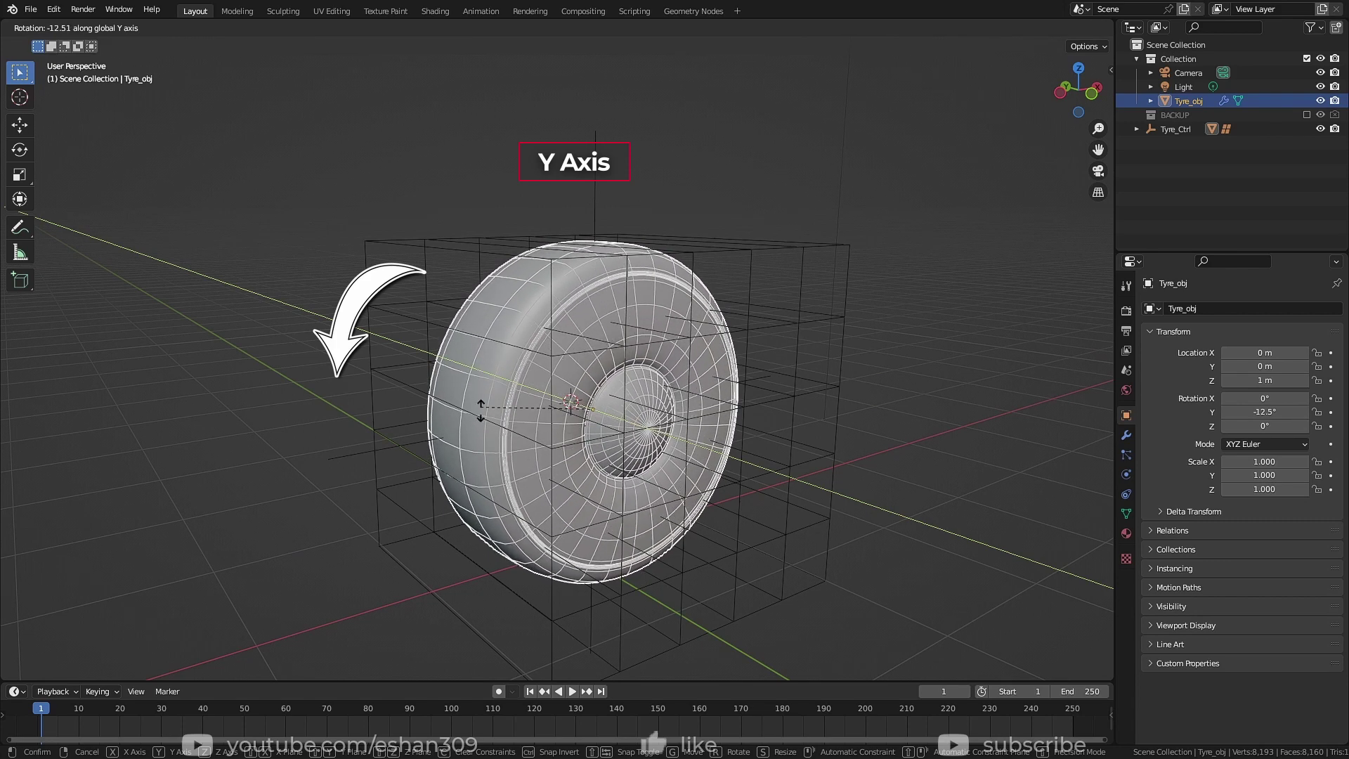
pyautogui.press('Escape')
pyautogui.hotkey('alt', 'a')
pyautogui.rightClick(1261, 412)
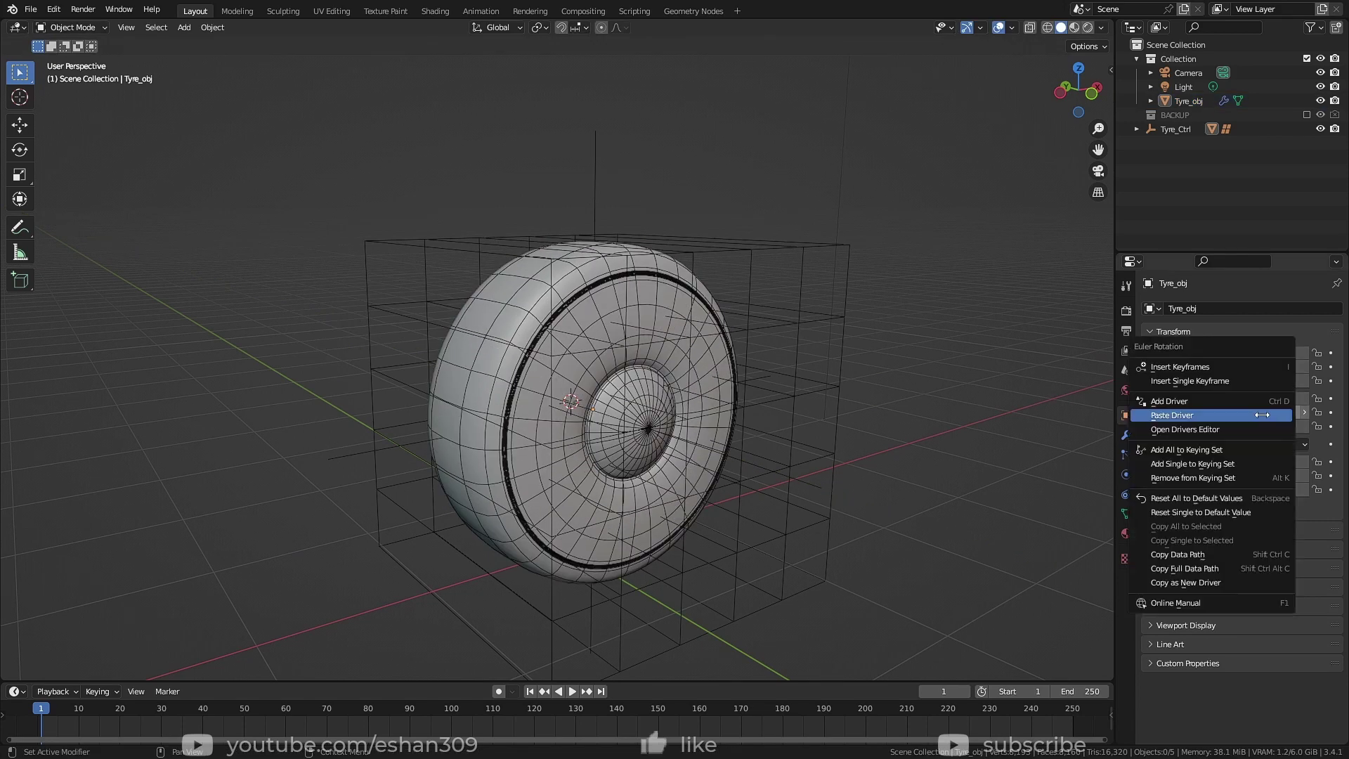
pyautogui.click(1184, 416)
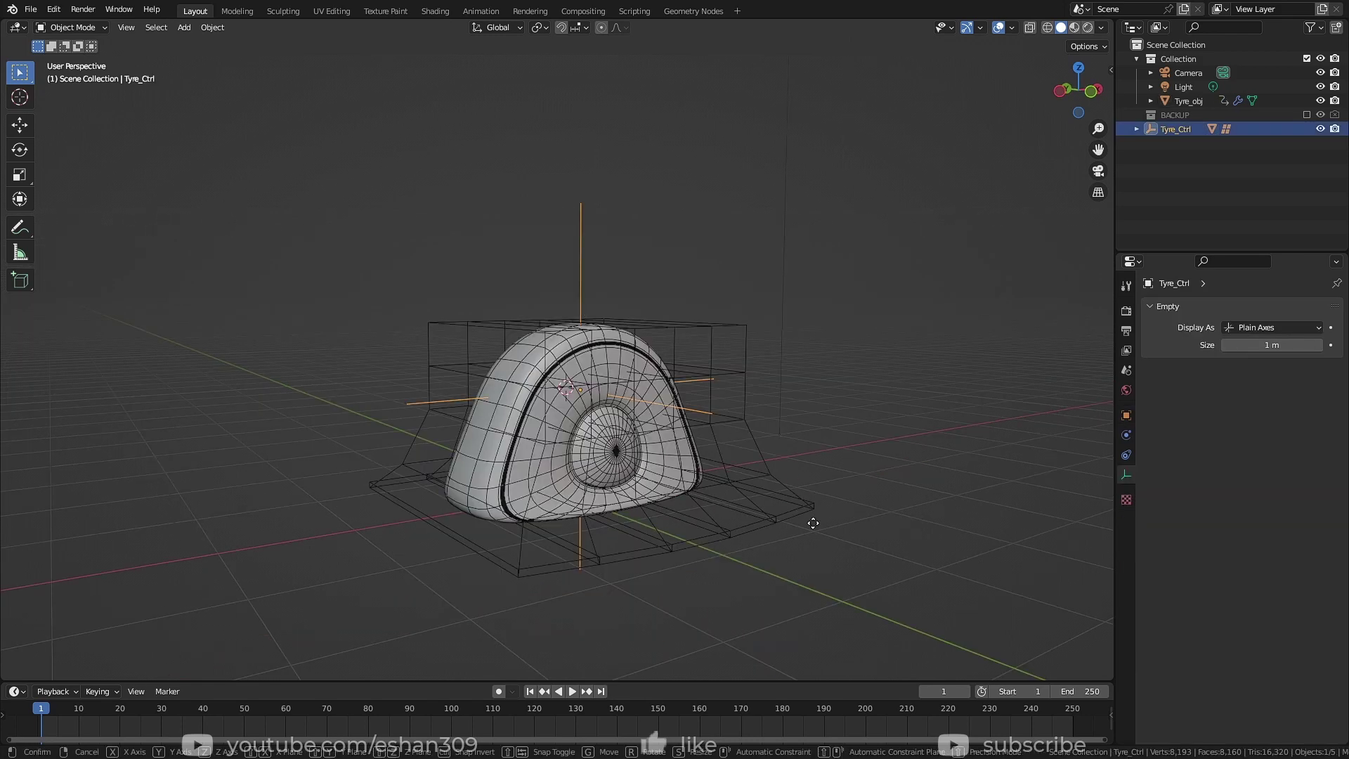
# Move Tyre_Ctrl along X to see the tyre spin, then along Y and Z, cancelling the Z move
pyautogui.press('x')
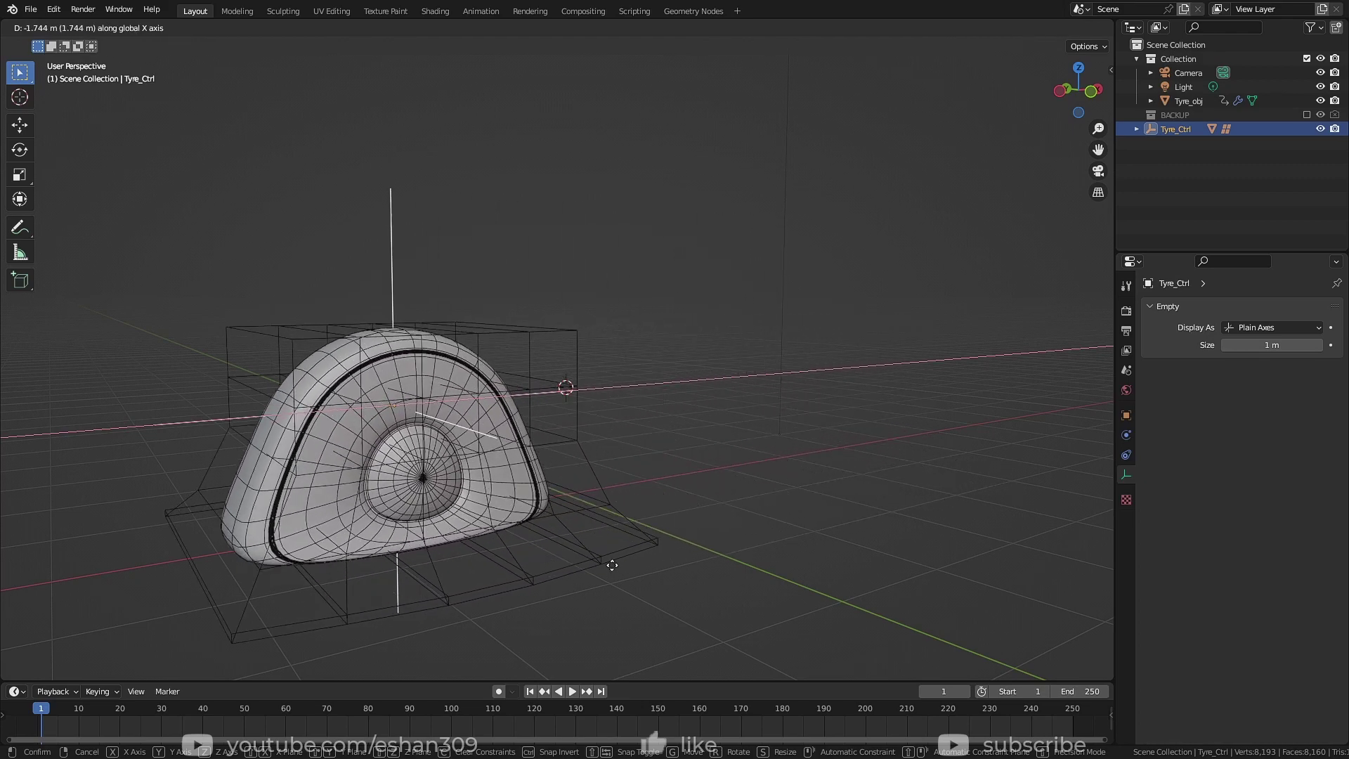
pyautogui.scroll(-3, 752, 583)
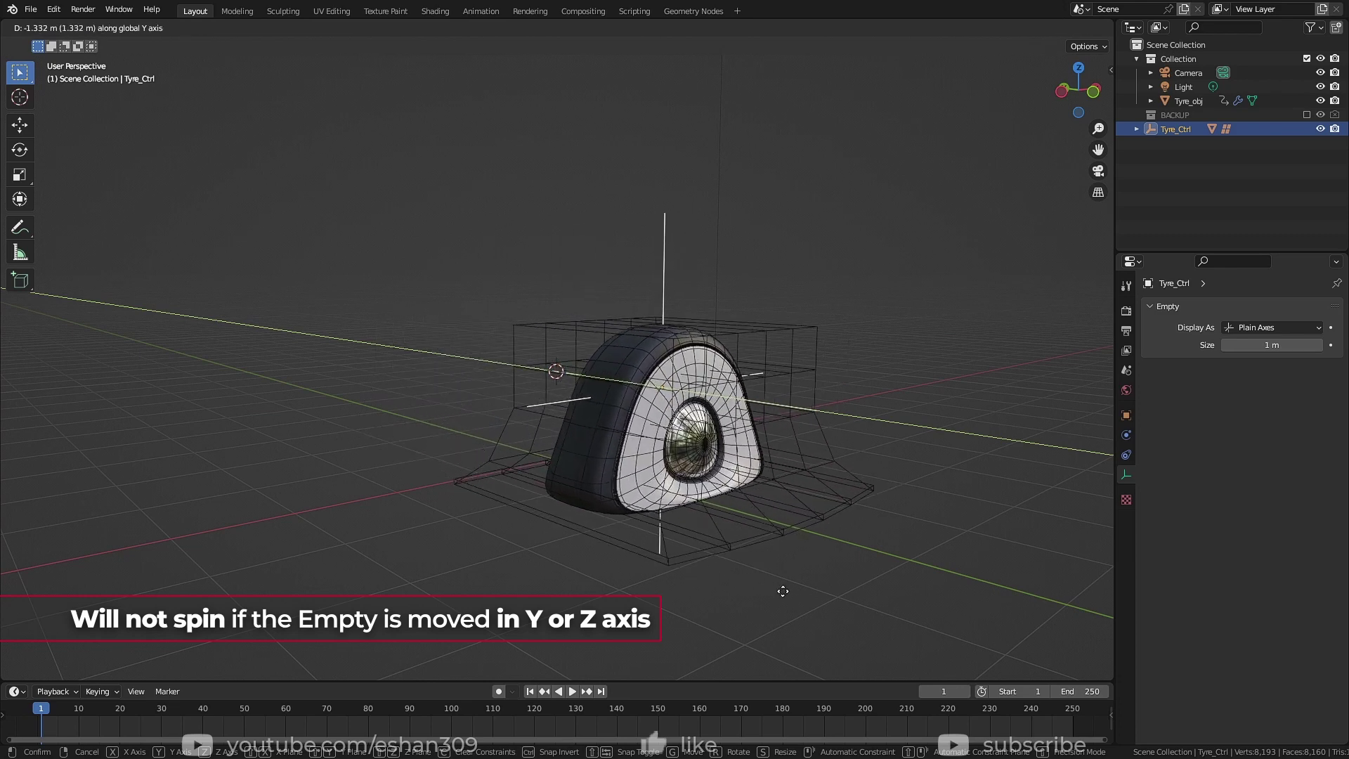
pyautogui.click(744, 566)
pyautogui.press('z')
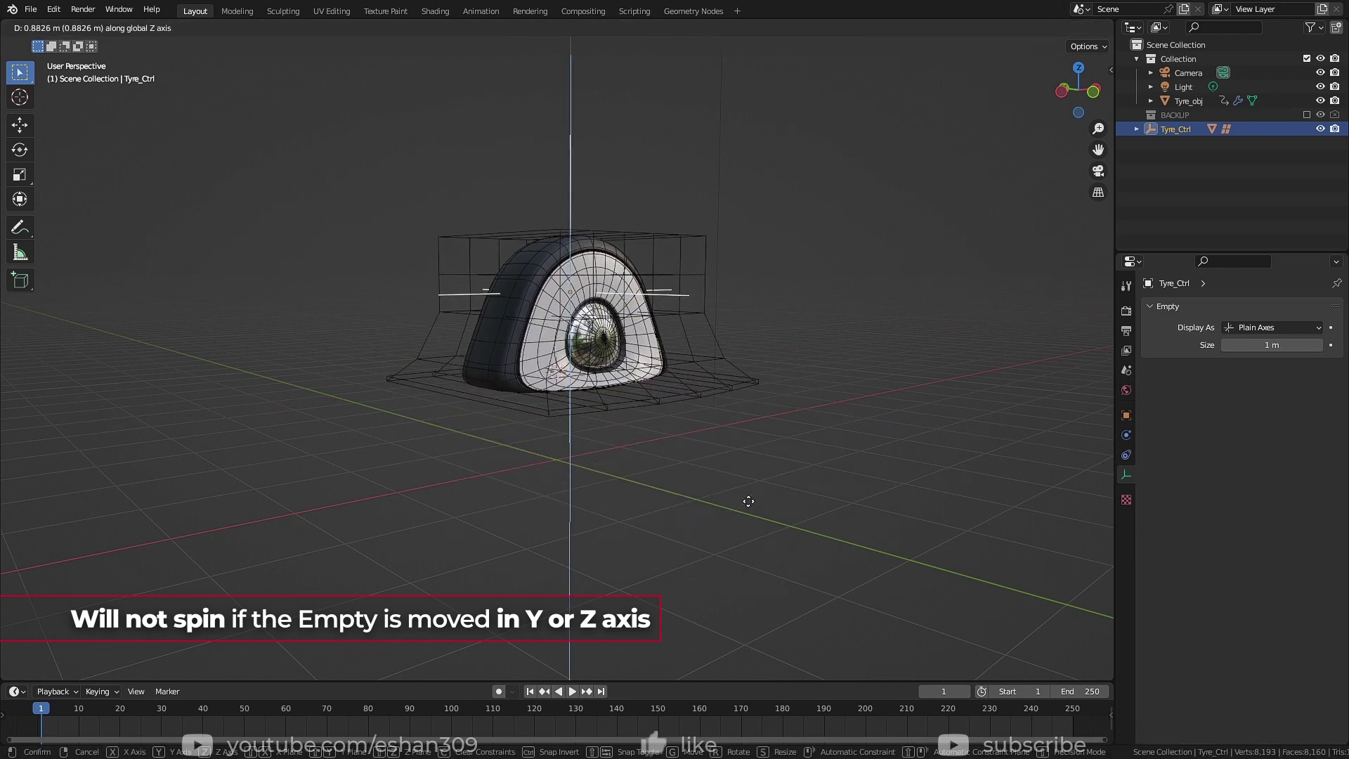
pyautogui.rightClick(736, 504)
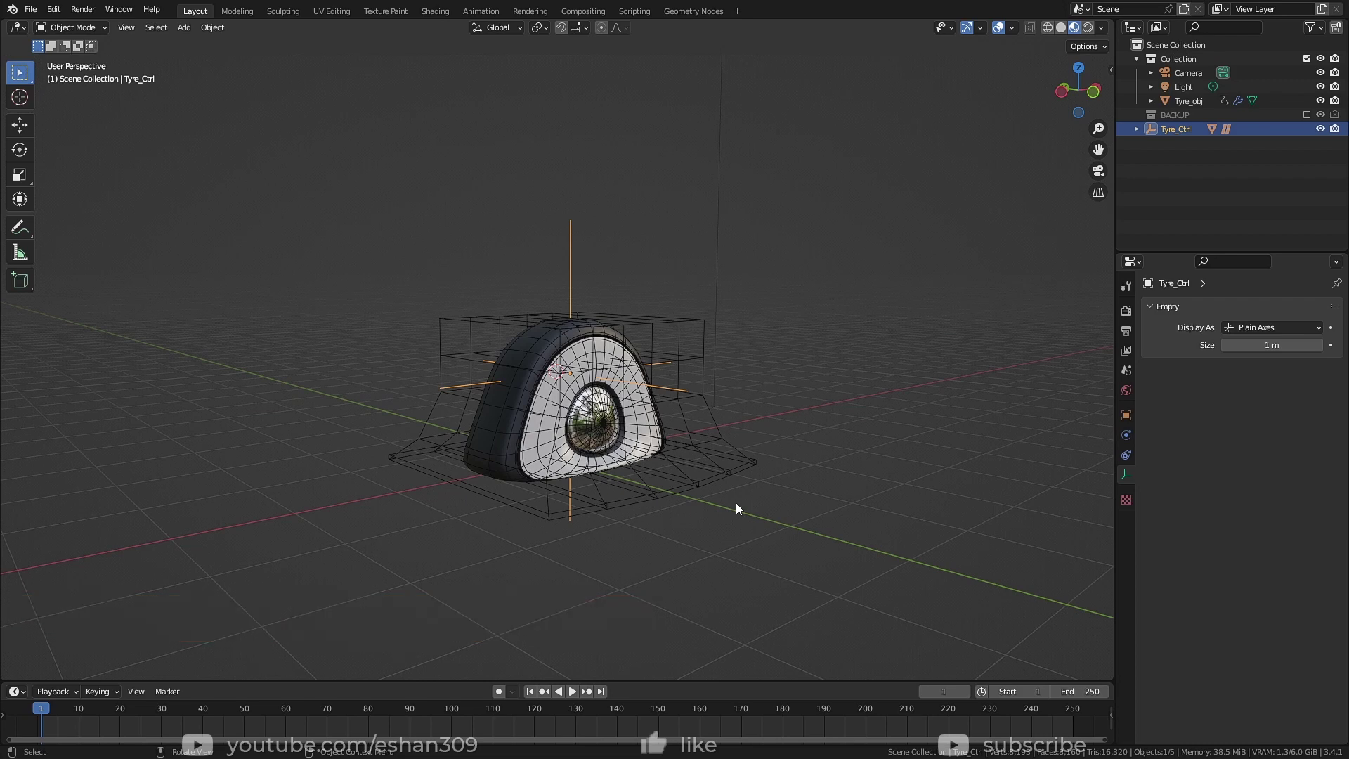
# Rotate Tyre_Ctrl about Z and switch the transform orientation to Local
pyautogui.press('r')
pyautogui.press('z')
pyautogui.click(641, 574)
pyautogui.click(511, 27)
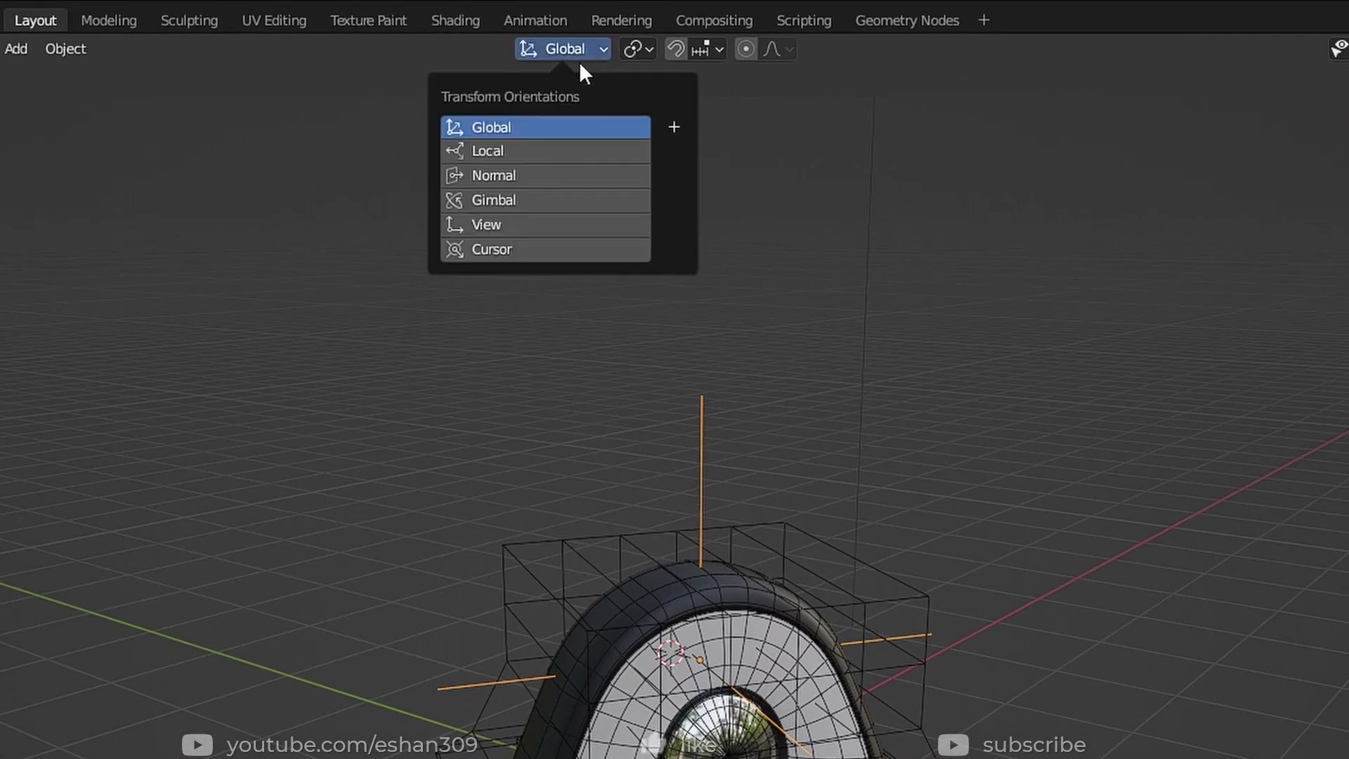
pyautogui.click(494, 149)
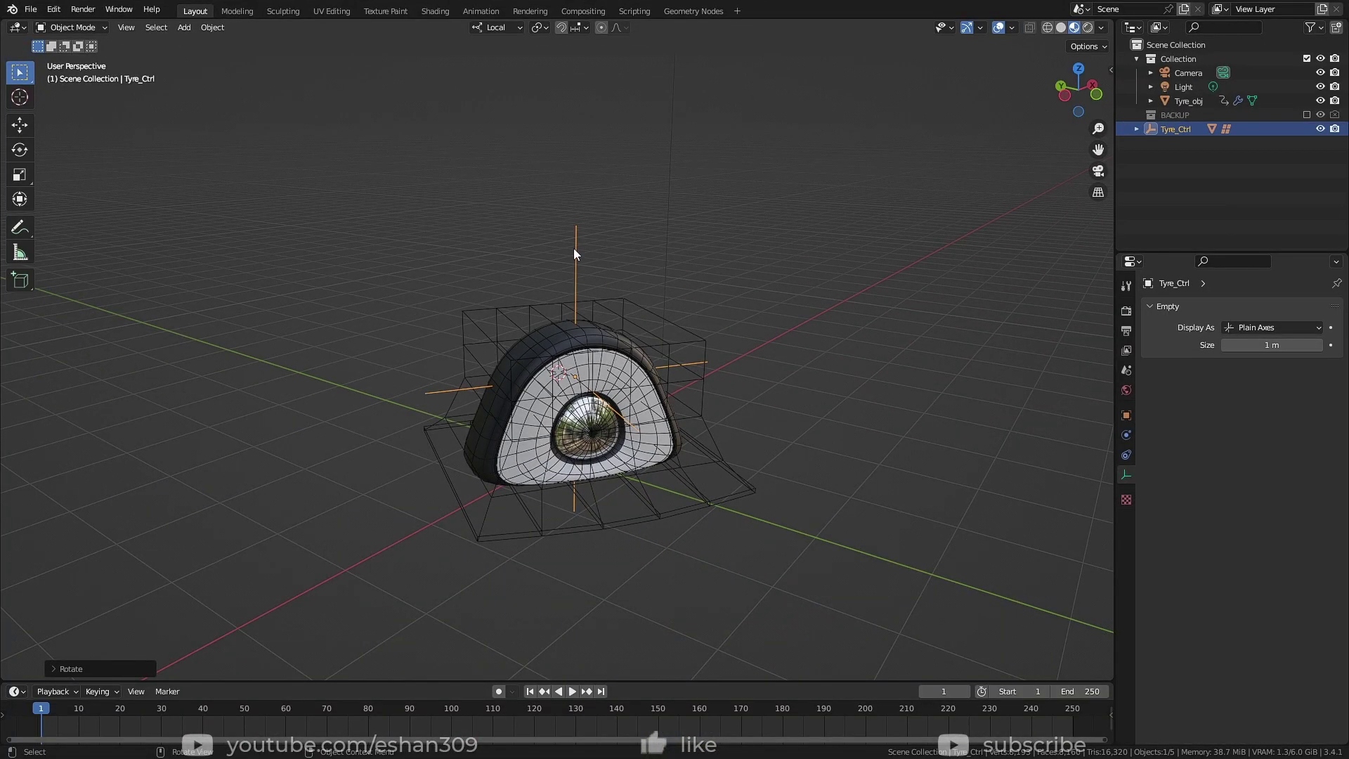
# Reposition Tyre_Ctrl, then move it along its local X axis so the tyre rolls
pyautogui.moveTo(741, 474); pyautogui.dragTo(812, 473, button='middle')
pyautogui.press('g')
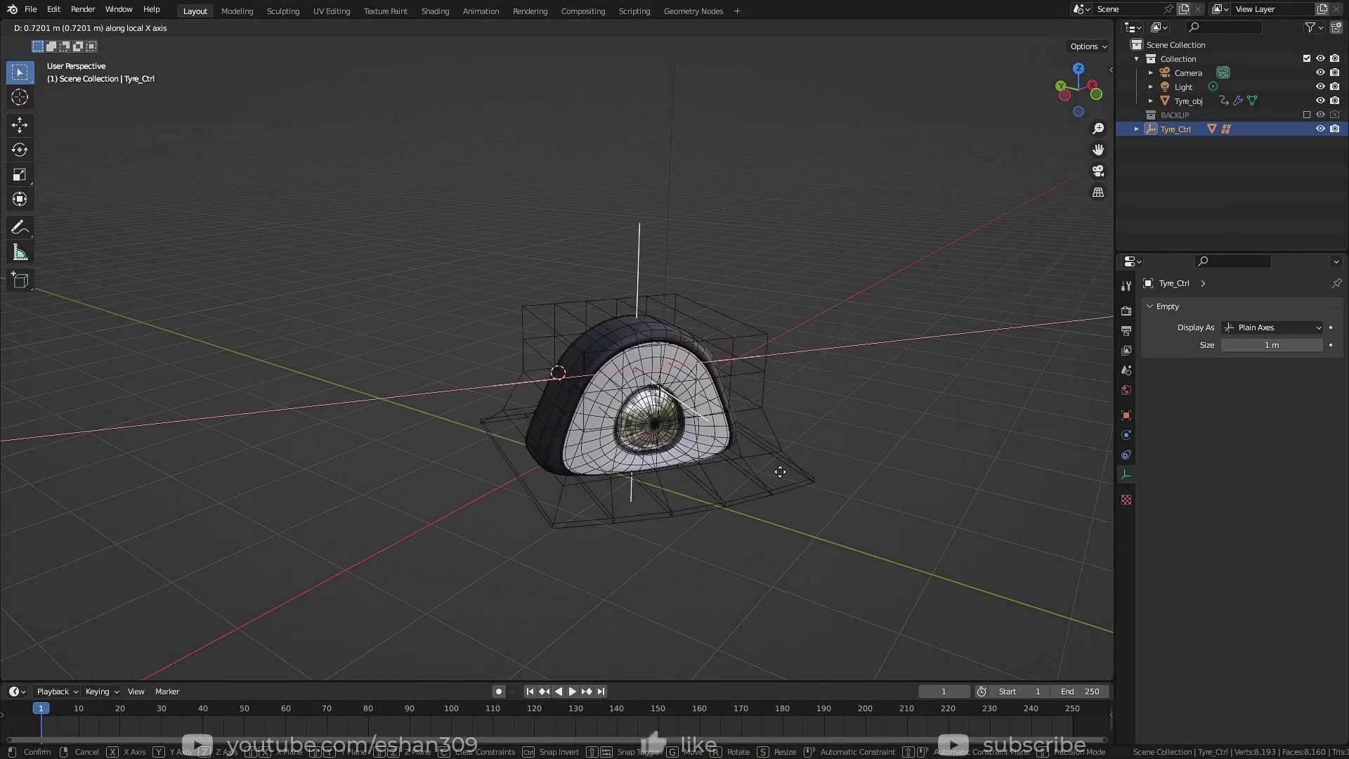
pyautogui.click(950, 486)
pyautogui.press('g')
pyautogui.press('x')
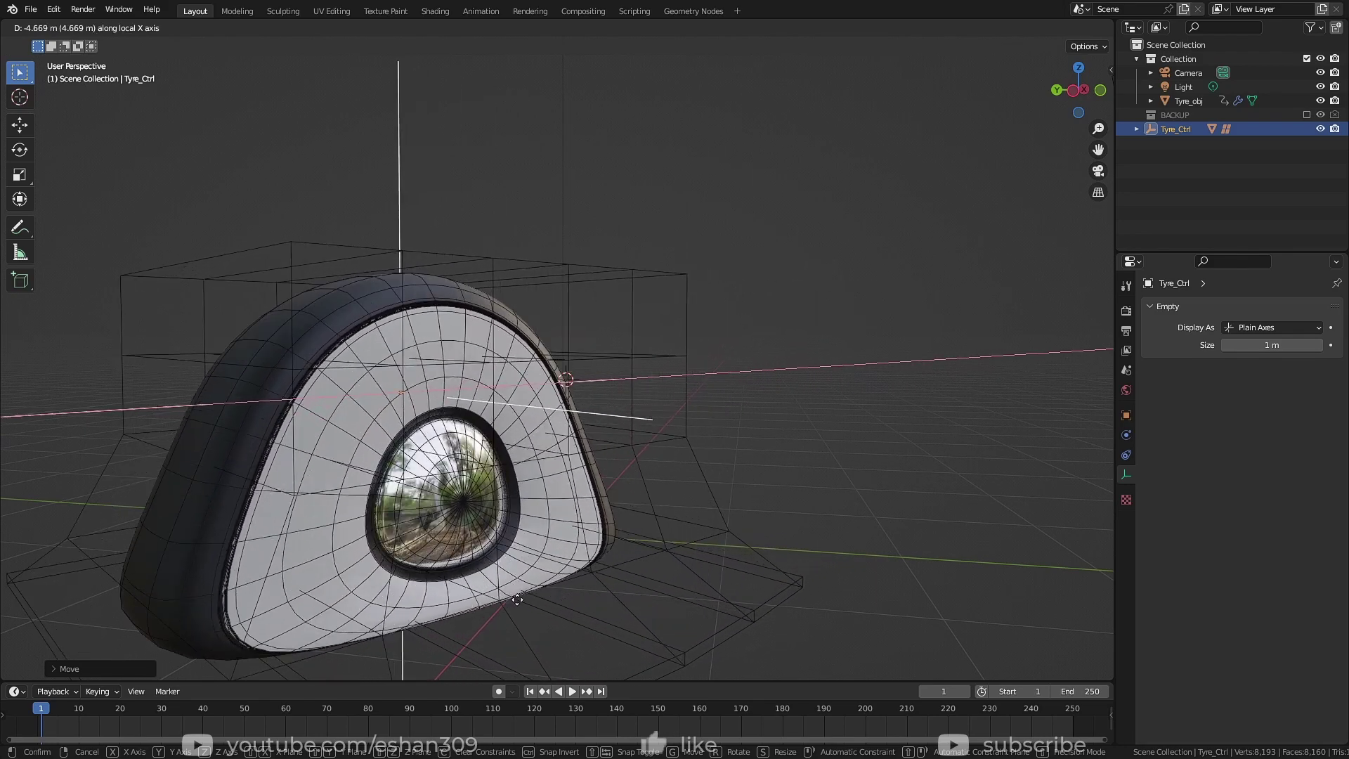
pyautogui.click(890, 518)
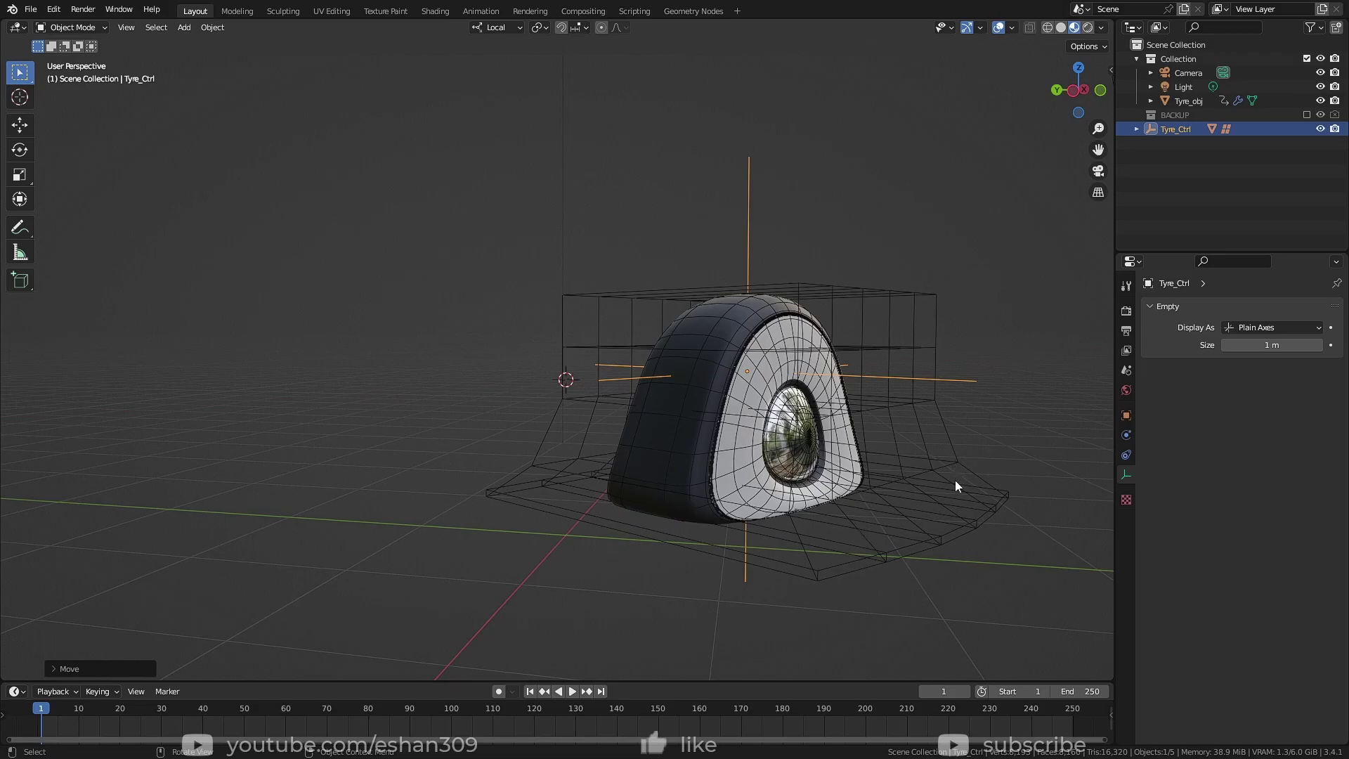